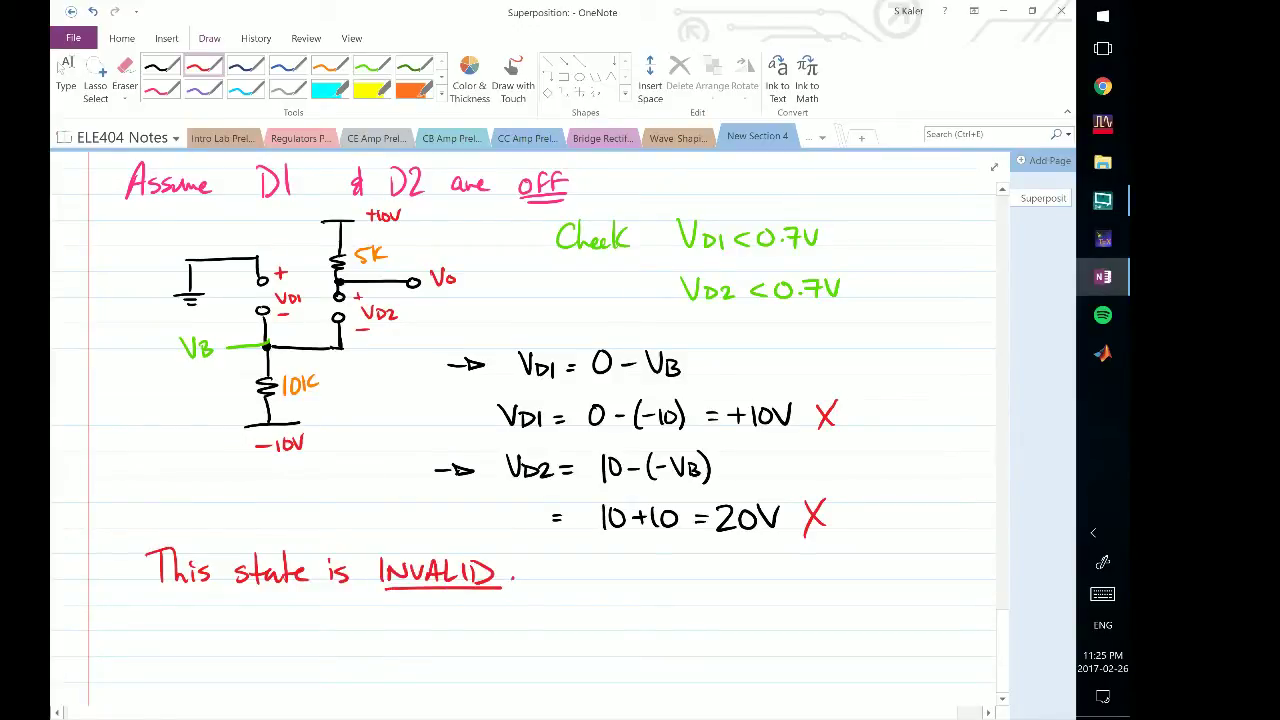
# - Handwrite the heading "Both D1 & D2 are ON:" in pink ink below the INVALID conclusion
pyautogui.click(161, 66)
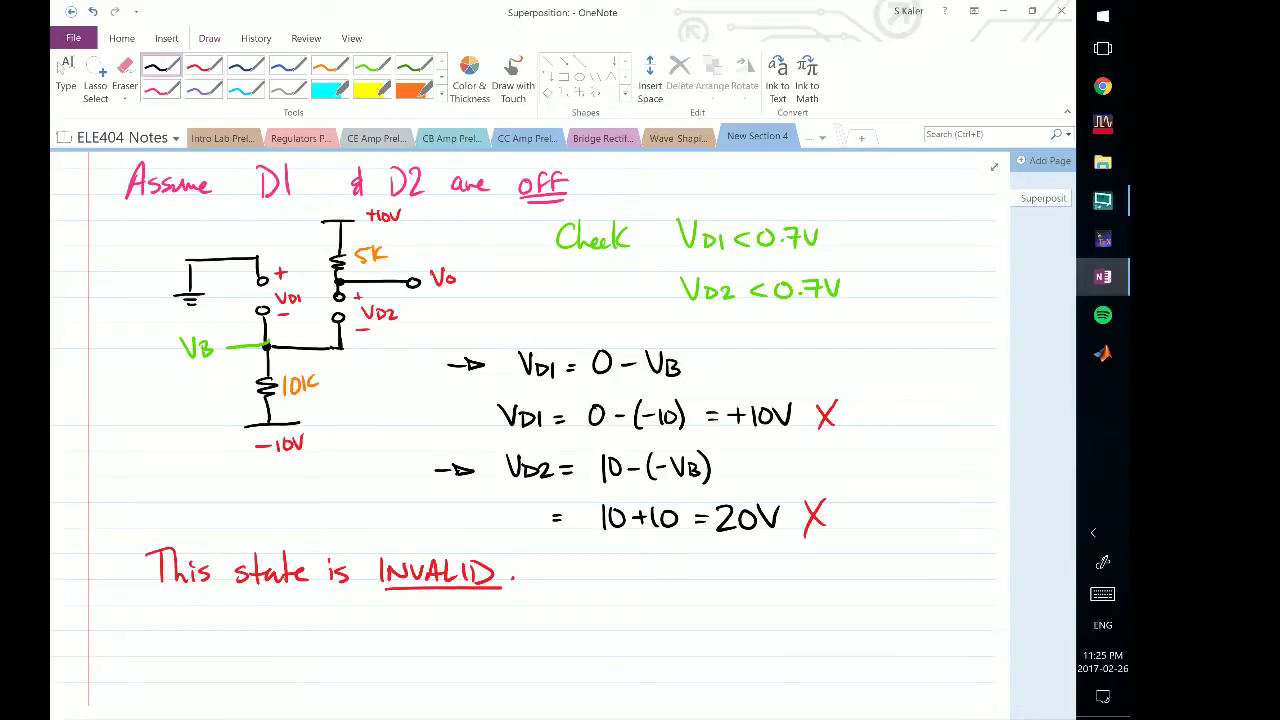
pyautogui.scroll(-5, 530, 400)
pyautogui.click(161, 89)
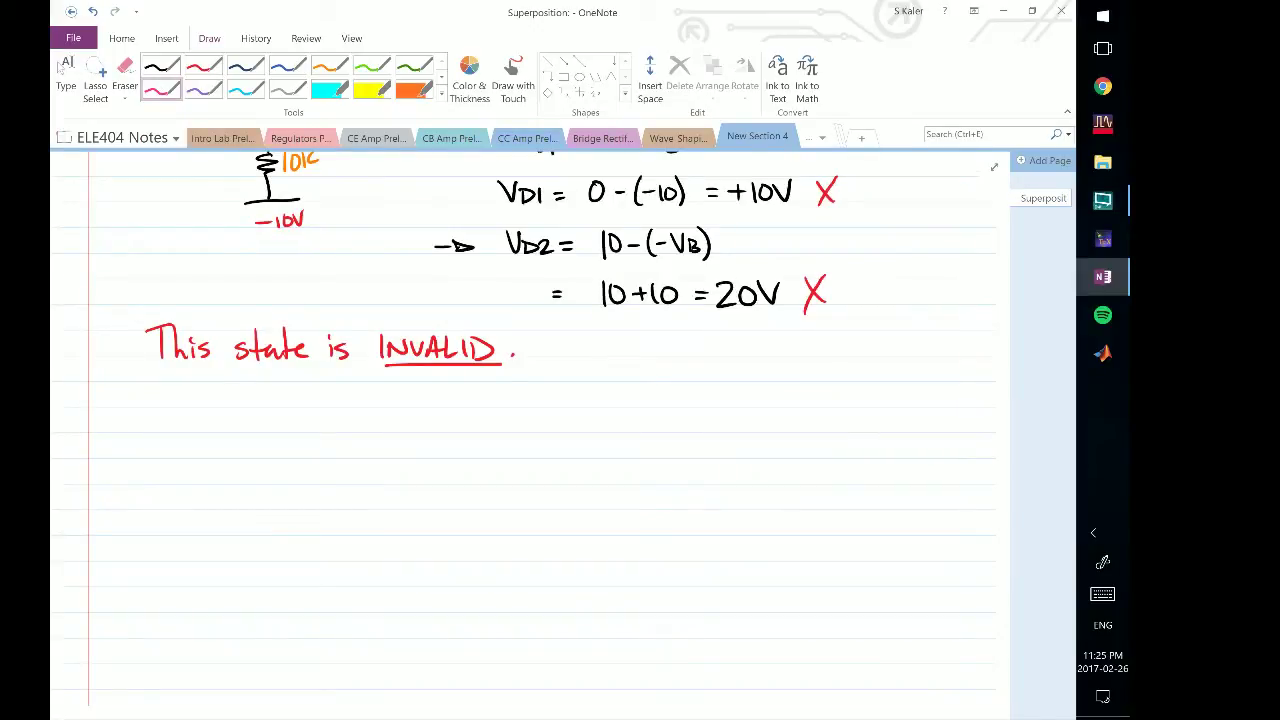
pyautogui.click(66, 75)
pyautogui.scroll(-1, 530, 400)
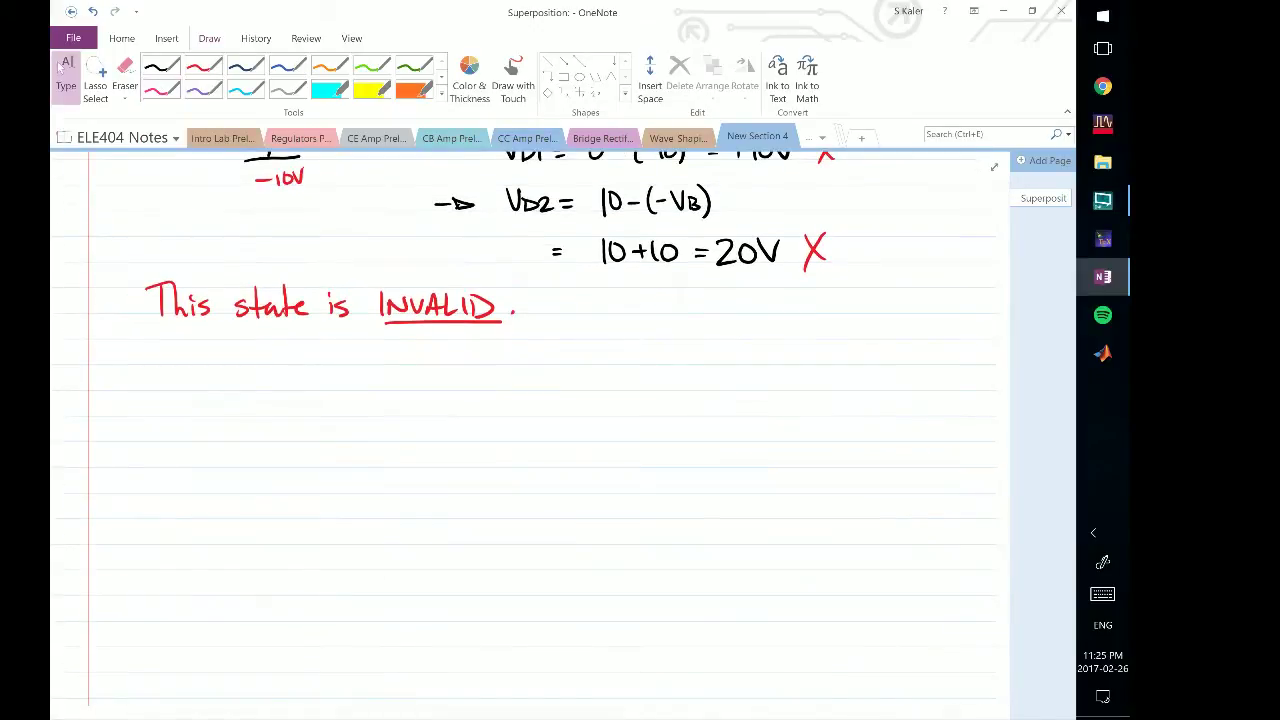
pyautogui.click(161, 89)
pyautogui.moveTo(114, 364); pyautogui.dragTo(114, 394)
pyautogui.moveTo(114, 364)
pyautogui.mouseDown()
pyautogui.moveTo(130, 392)
pyautogui.moveTo(117, 396)
pyautogui.mouseUp()
pyautogui.moveTo(146, 383); pyautogui.dragTo(158, 392)
pyautogui.moveTo(150, 372); pyautogui.dragTo(165, 371)
pyautogui.moveTo(169, 358); pyautogui.dragTo(179, 390)
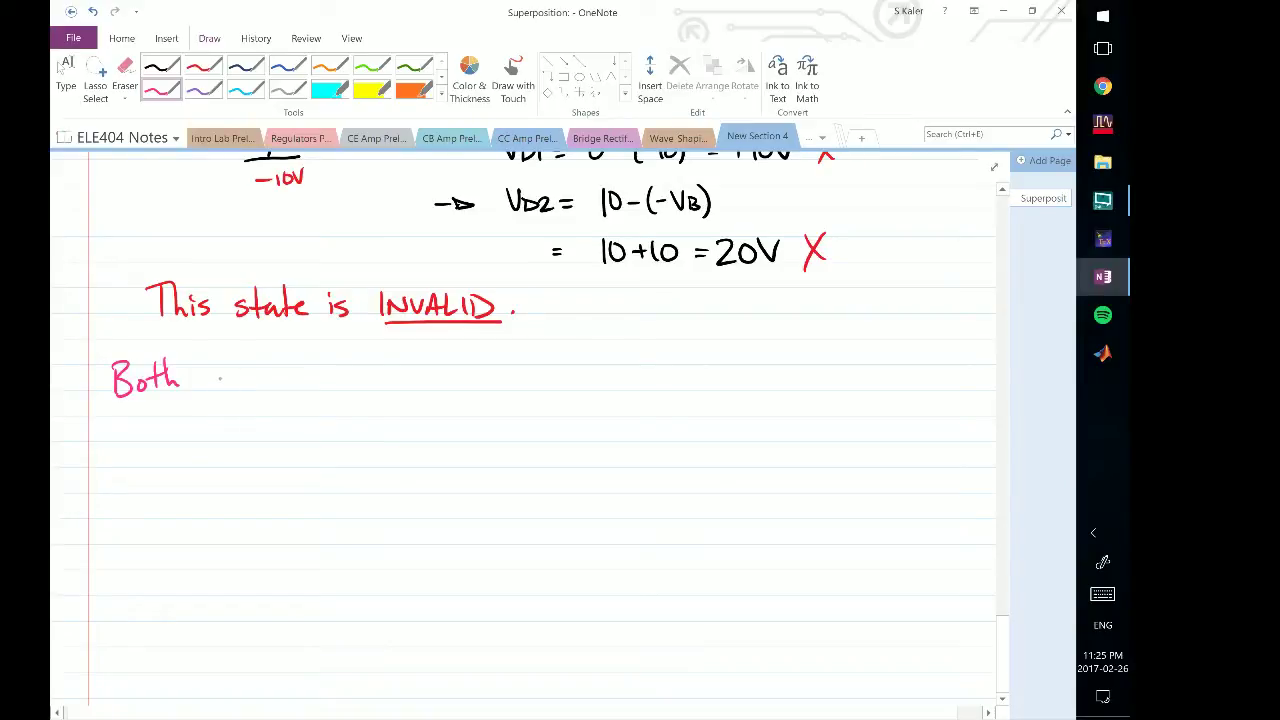
pyautogui.moveTo(218, 368); pyautogui.dragTo(219, 391)
pyautogui.moveTo(244, 367)
pyautogui.mouseDown()
pyautogui.moveTo(244, 392)
pyautogui.moveTo(331, 391)
pyautogui.mouseUp()
pyautogui.moveTo(332, 372)
pyautogui.mouseDown()
pyautogui.moveTo(332, 391)
pyautogui.moveTo(512, 372)
pyautogui.mouseUp()
# - Sketch the D1 branch in black below the heading, with ground, a battery replacing D1, a junction node, a resistor and the lower supply rail
pyautogui.click(161, 65)
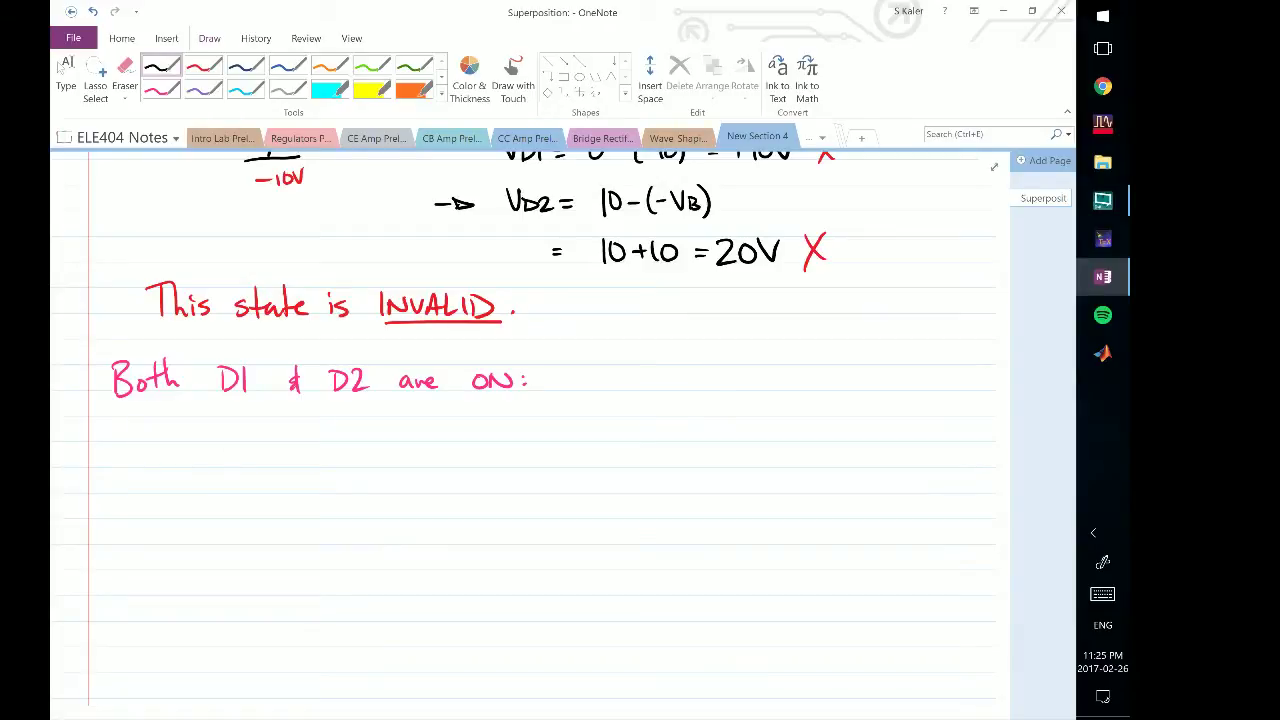
pyautogui.scroll(-1, 540, 400)
pyautogui.moveTo(170, 451); pyautogui.dragTo(194, 451)
pyautogui.moveTo(176, 456)
pyautogui.mouseDown()
pyautogui.moveTo(266, 406)
pyautogui.moveTo(268, 430)
pyautogui.moveTo(285, 430)
pyautogui.mouseUp()
pyautogui.moveTo(262, 437)
pyautogui.mouseDown()
pyautogui.moveTo(276, 437)
pyautogui.moveTo(269, 478)
pyautogui.moveTo(346, 478)
pyautogui.mouseUp()
pyautogui.moveTo(269, 480)
pyautogui.mouseDown()
pyautogui.moveTo(270, 556)
pyautogui.moveTo(298, 560)
pyautogui.mouseUp()
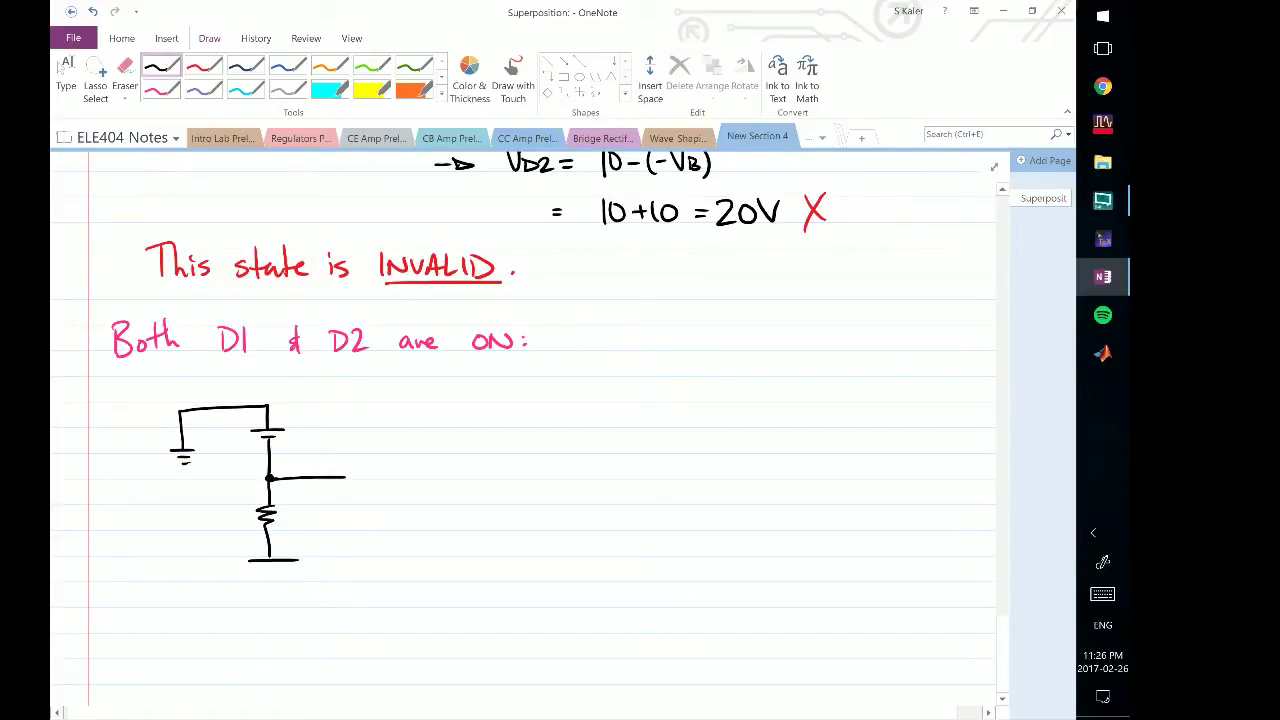
# - Sketch the D2 branch in black with the upper supply rail, a resistor, an output terminal and a battery joined to the junction node
pyautogui.moveTo(325, 372); pyautogui.dragTo(361, 372)
pyautogui.moveTo(343, 374); pyautogui.dragTo(352, 400)
pyautogui.moveTo(343, 406)
pyautogui.mouseDown()
pyautogui.moveTo(350, 431)
pyautogui.moveTo(406, 428)
pyautogui.mouseUp()
pyautogui.moveTo(406, 428)
pyautogui.mouseDown()
pyautogui.moveTo(349, 446)
pyautogui.moveTo(366, 448)
pyautogui.mouseUp()
pyautogui.moveTo(343, 452); pyautogui.dragTo(359, 452)
pyautogui.moveTo(348, 456); pyautogui.dragTo(352, 478)
# - Label the circuit in red with 0.7 at both batteries, Vo at the output, and +10V and -10 at the supply rails
pyautogui.click(203, 66)
pyautogui.moveTo(226, 431); pyautogui.dragTo(241, 440)
pyautogui.click(233, 439)
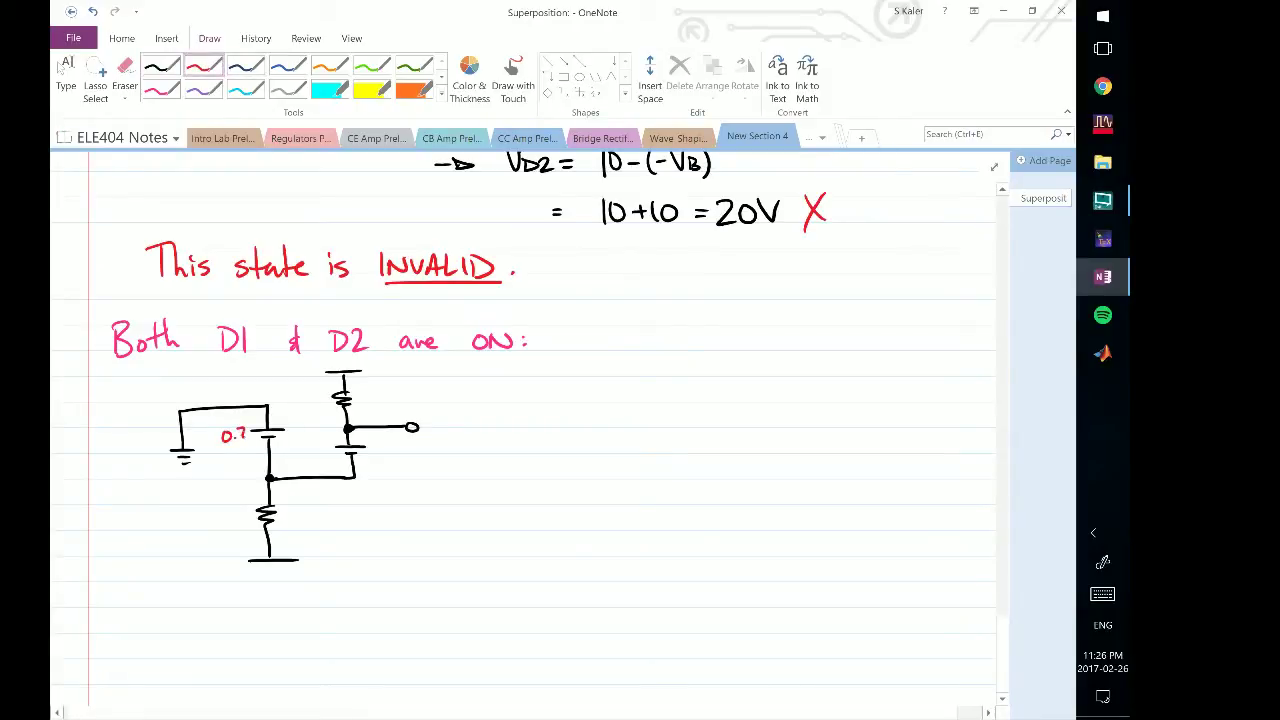
pyautogui.moveTo(373, 449); pyautogui.dragTo(392, 459)
pyautogui.click(382, 457)
pyautogui.moveTo(435, 412); pyautogui.dragTo(460, 423)
pyautogui.moveTo(369, 371); pyautogui.dragTo(379, 370)
pyautogui.moveTo(374, 365); pyautogui.dragTo(374, 376)
pyautogui.moveTo(383, 364)
pyautogui.mouseDown()
pyautogui.moveTo(383, 376)
pyautogui.moveTo(415, 364)
pyautogui.mouseUp()
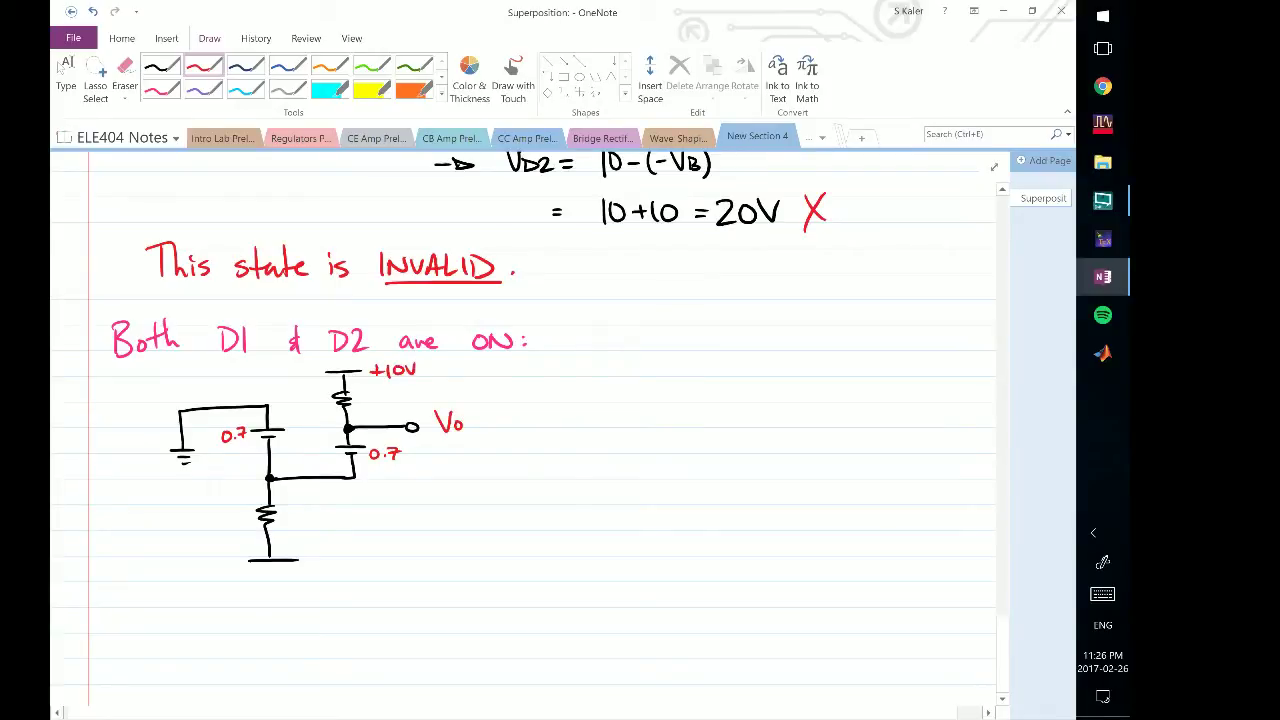
pyautogui.moveTo(264, 576); pyautogui.dragTo(278, 576)
pyautogui.moveTo(287, 569)
pyautogui.mouseDown()
pyautogui.moveTo(287, 582)
pyautogui.moveTo(298, 572)
pyautogui.mouseUp()
# - Label the upper resistor 5K and the lower resistor 10K in orange ink
pyautogui.click(330, 66)
pyautogui.moveTo(362, 389)
pyautogui.mouseDown()
pyautogui.moveTo(364, 404)
pyautogui.moveTo(381, 398)
pyautogui.mouseUp()
pyautogui.moveTo(287, 511); pyautogui.dragTo(287, 526)
pyautogui.moveTo(297, 512); pyautogui.dragTo(305, 522)
pyautogui.moveTo(314, 506); pyautogui.dragTo(316, 522)
# - Add downward current arrows in light blue beside the two batteries, labelled ID1 and ID2
pyautogui.click(371, 66)
pyautogui.click(246, 89)
pyautogui.moveTo(296, 412); pyautogui.dragTo(303, 439)
pyautogui.moveTo(287, 387)
pyautogui.mouseDown()
pyautogui.moveTo(286, 403)
pyautogui.moveTo(294, 387)
pyautogui.mouseUp()
pyautogui.moveTo(294, 389); pyautogui.dragTo(297, 400)
pyautogui.moveTo(308, 390); pyautogui.dragTo(308, 400)
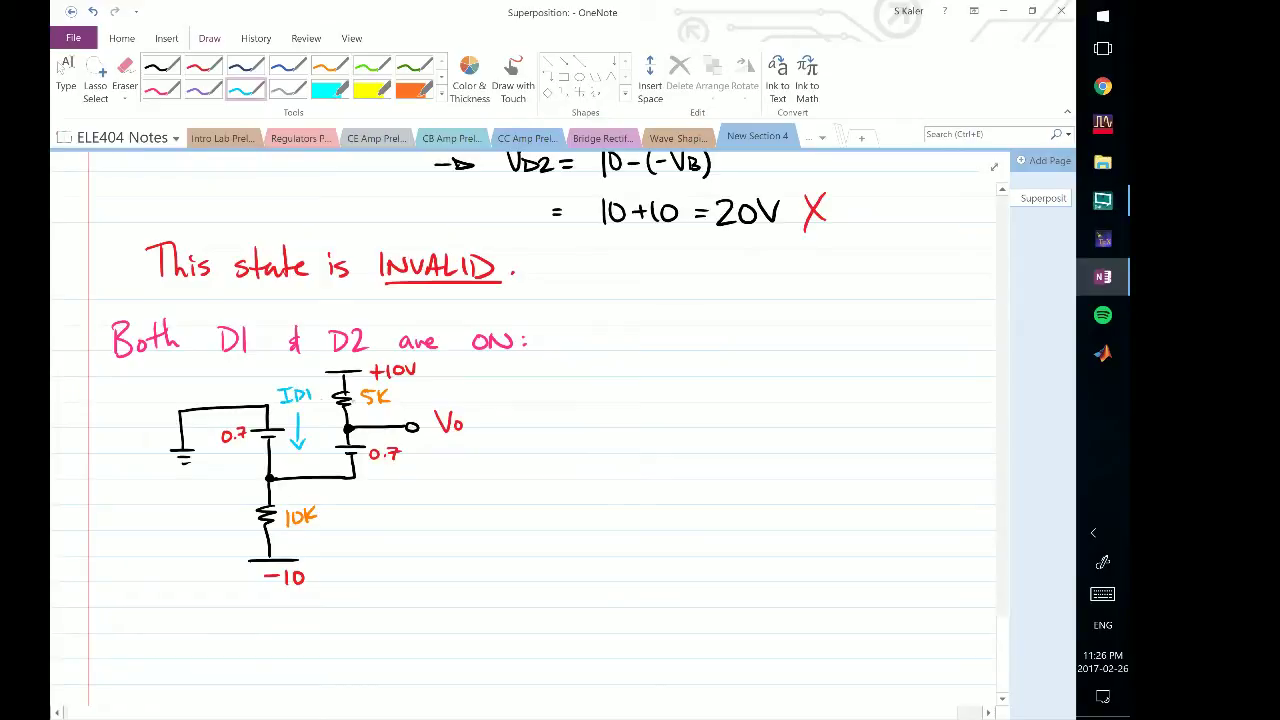
pyautogui.moveTo(421, 438)
pyautogui.mouseDown()
pyautogui.moveTo(421, 461)
pyautogui.moveTo(443, 463)
pyautogui.moveTo(449, 449)
pyautogui.mouseUp()
pyautogui.moveTo(438, 462); pyautogui.dragTo(448, 462)
pyautogui.moveTo(452, 450); pyautogui.dragTo(452, 463)
pyautogui.moveTo(465, 453); pyautogui.dragTo(477, 463)
# - Handwrite the conditions "Check ID1>0" and "ID2>0" in green beside the circuit
pyautogui.click(372, 65)
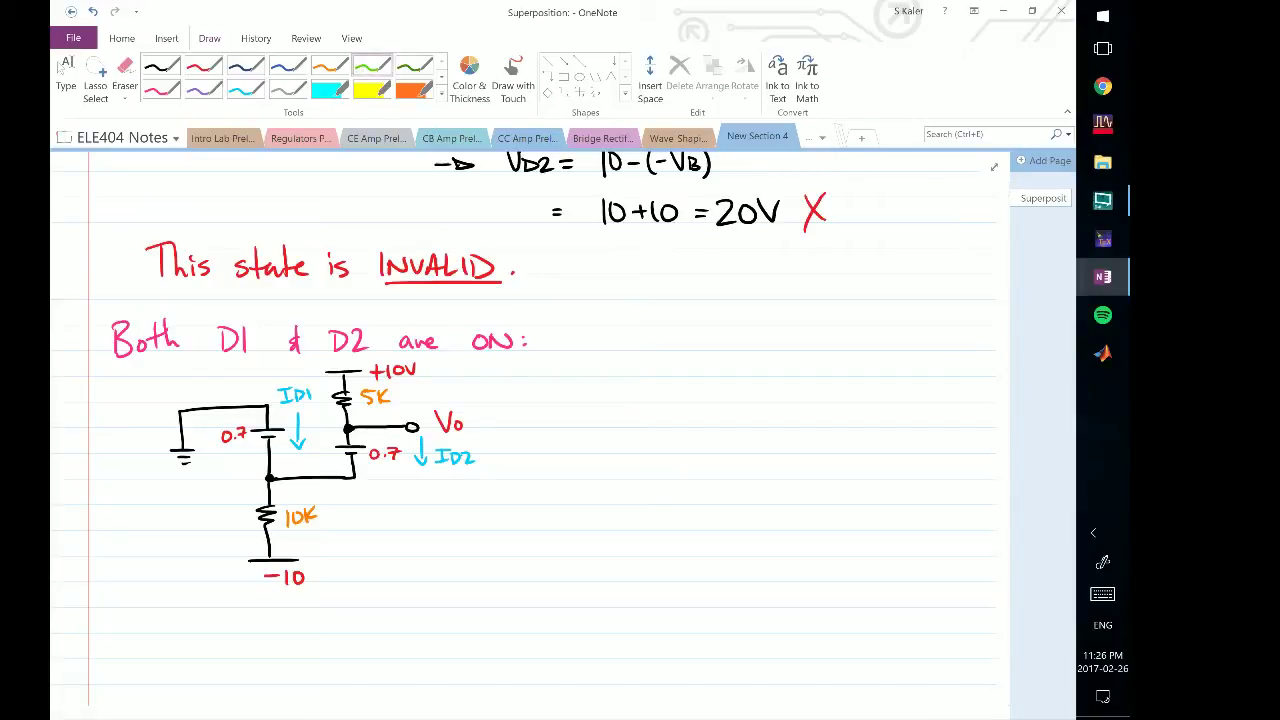
pyautogui.moveTo(590, 384)
pyautogui.mouseDown()
pyautogui.moveTo(590, 405)
pyautogui.moveTo(606, 402)
pyautogui.mouseUp()
pyautogui.moveTo(608, 396); pyautogui.dragTo(620, 400)
pyautogui.moveTo(631, 372)
pyautogui.mouseDown()
pyautogui.moveTo(631, 402)
pyautogui.moveTo(708, 398)
pyautogui.mouseUp()
pyautogui.moveTo(694, 400)
pyautogui.mouseDown()
pyautogui.moveTo(720, 400)
pyautogui.moveTo(722, 375)
pyautogui.mouseUp()
pyautogui.moveTo(727, 386)
pyautogui.mouseDown()
pyautogui.moveTo(727, 404)
pyautogui.moveTo(742, 400)
pyautogui.mouseUp()
pyautogui.moveTo(742, 388)
pyautogui.mouseDown()
pyautogui.moveTo(744, 404)
pyautogui.moveTo(768, 392)
pyautogui.moveTo(760, 402)
pyautogui.mouseUp()
pyautogui.moveTo(796, 386); pyautogui.dragTo(794, 388)
pyautogui.moveTo(708, 432); pyautogui.dragTo(708, 452)
pyautogui.moveTo(692, 453)
pyautogui.mouseDown()
pyautogui.moveTo(720, 453)
pyautogui.moveTo(722, 431)
pyautogui.mouseUp()
pyautogui.moveTo(726, 440)
pyautogui.mouseDown()
pyautogui.moveTo(726, 455)
pyautogui.moveTo(769, 453)
pyautogui.moveTo(804, 435)
pyautogui.mouseUp()
# - Mark the junction node above the 10K resistor as VB in green, with a leader line
pyautogui.click(58, 64)
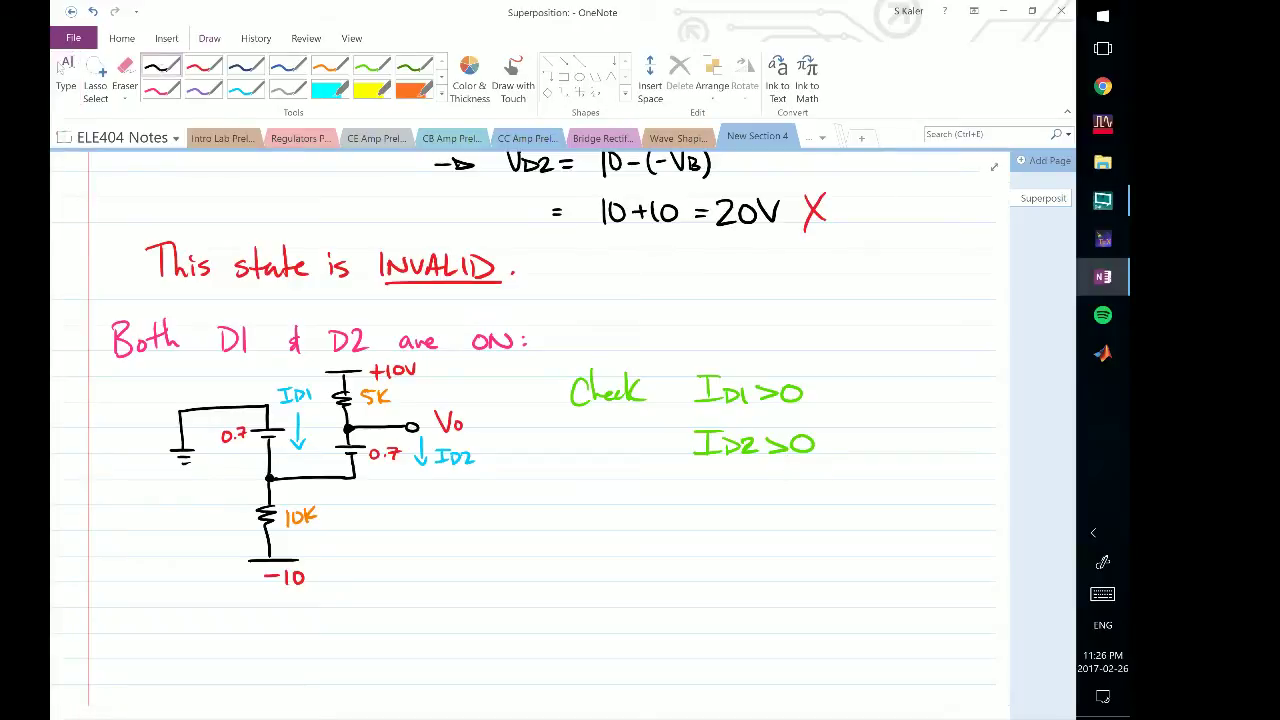
pyautogui.scroll(-1, 787, 463)
pyautogui.click(161, 65)
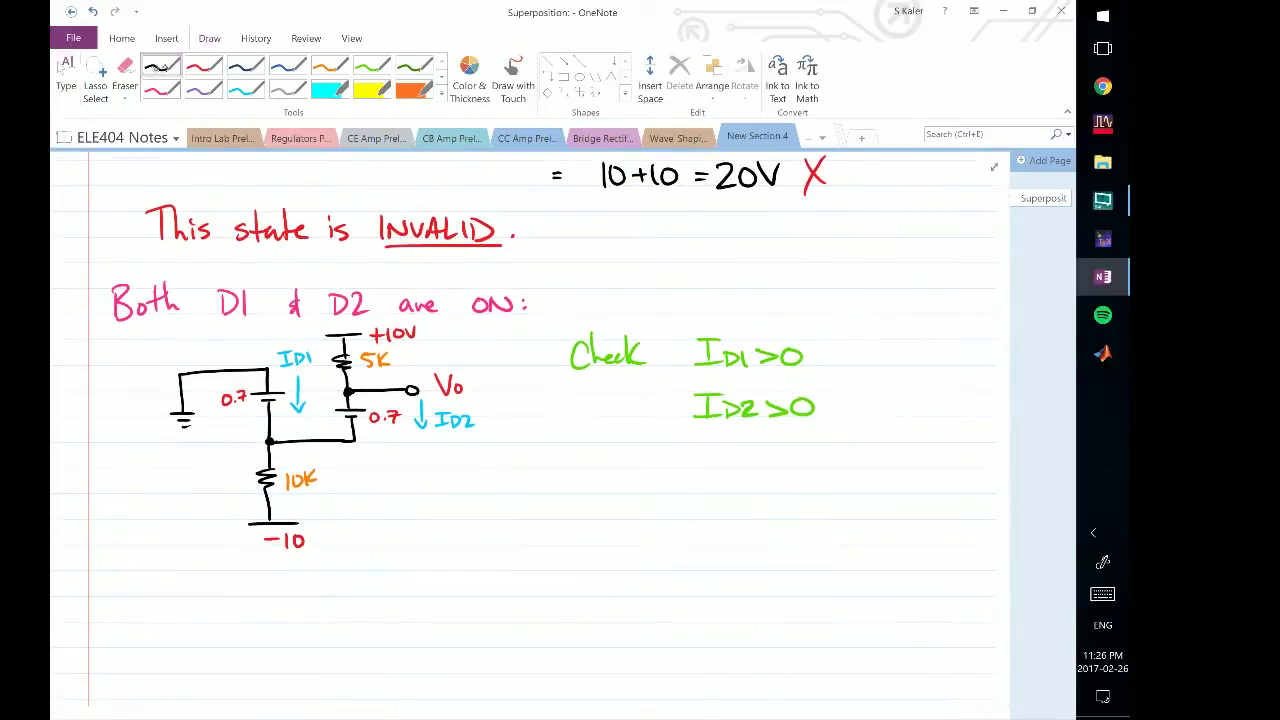
pyautogui.click(371, 66)
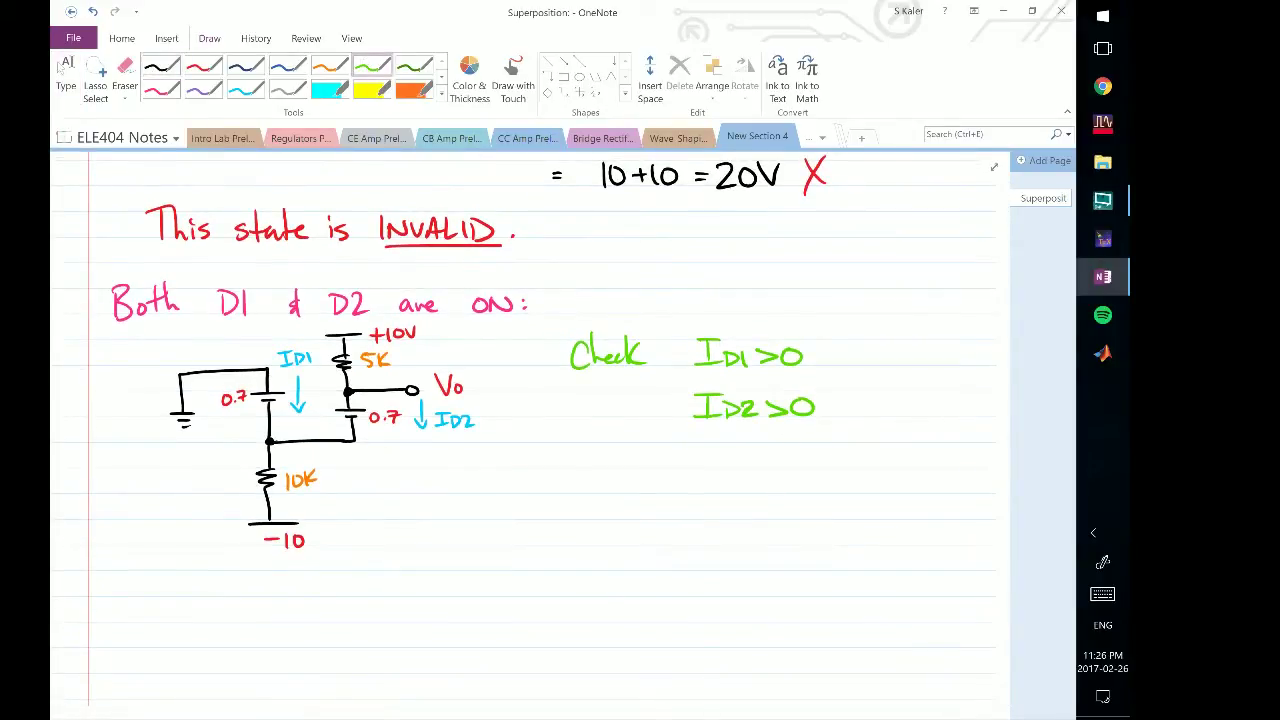
pyautogui.moveTo(268, 440)
pyautogui.mouseDown()
pyautogui.moveTo(209, 461)
pyautogui.moveTo(153, 454)
pyautogui.moveTo(164, 474)
pyautogui.mouseUp()
pyautogui.click(60, 66)
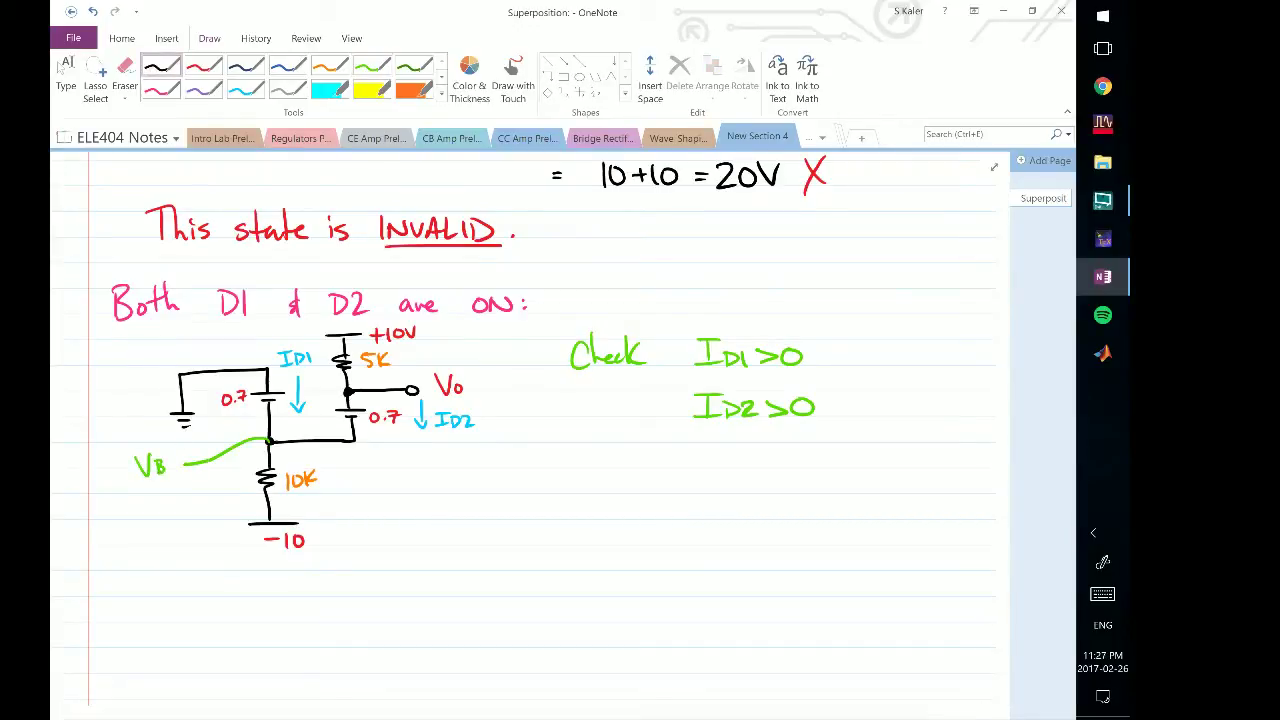
# - Draw a light blue downward current arrow labelled IT beside the 10K resistor
pyautogui.scroll(-1, 530, 440)
pyautogui.click(161, 66)
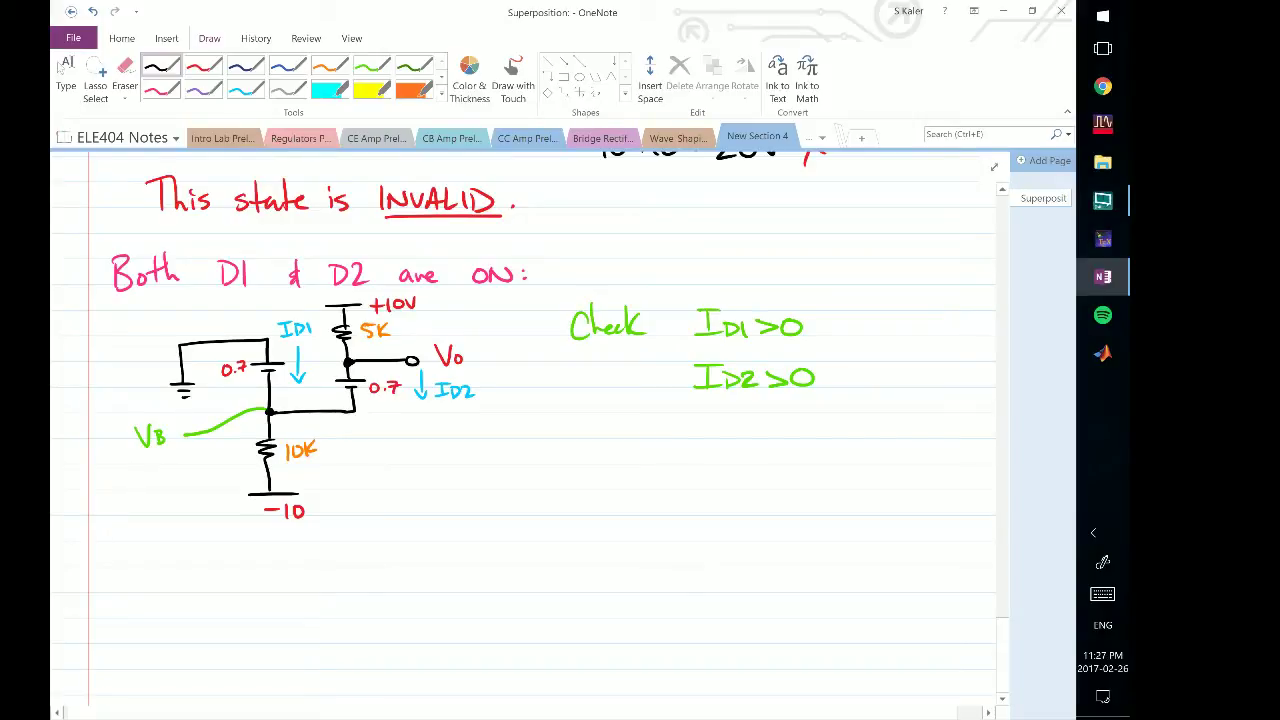
pyautogui.press('Escape')
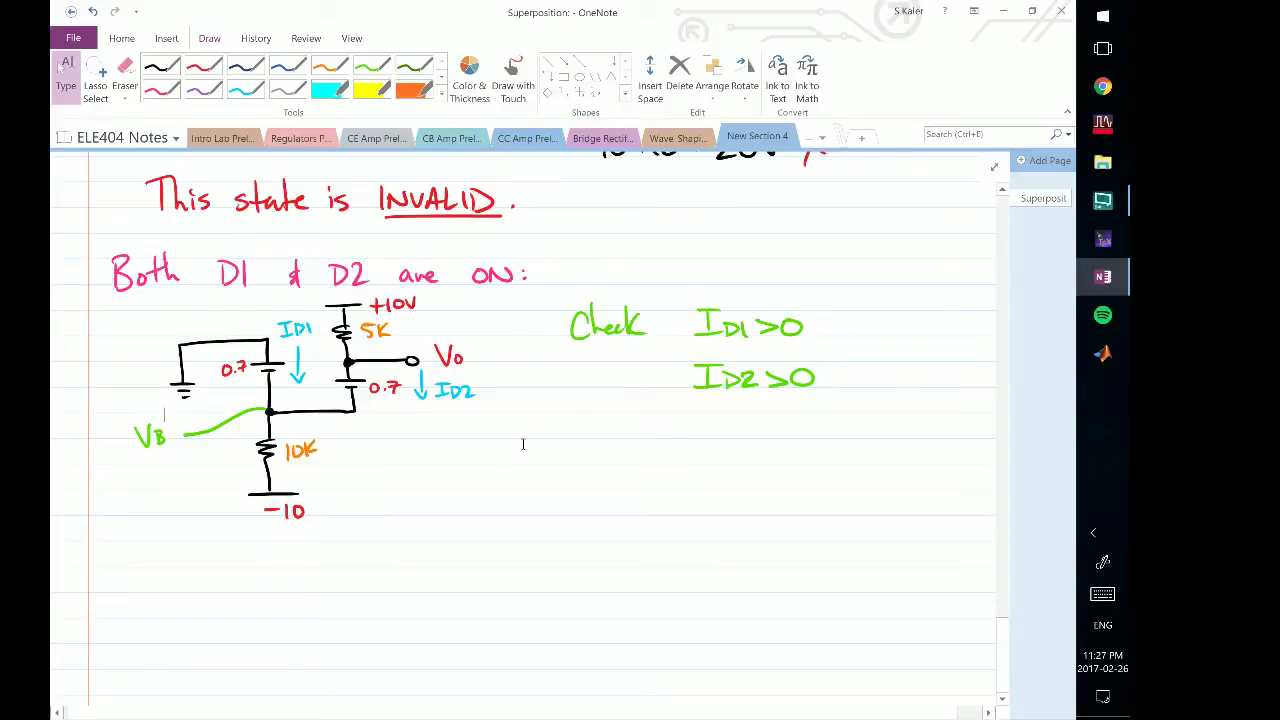
pyautogui.click(245, 90)
pyautogui.moveTo(337, 436)
pyautogui.mouseDown()
pyautogui.moveTo(337, 468)
pyautogui.moveTo(352, 467)
pyautogui.mouseUp()
pyautogui.moveTo(348, 469); pyautogui.dragTo(378, 455)
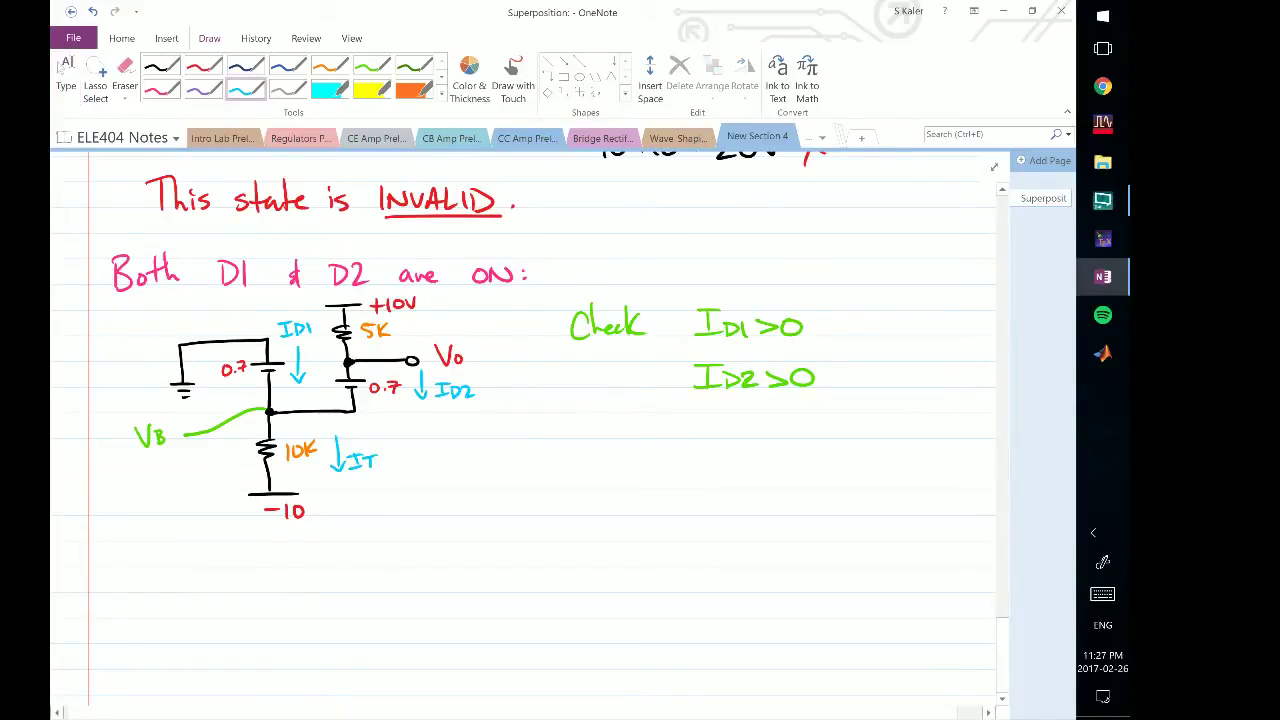
pyautogui.click(63, 70)
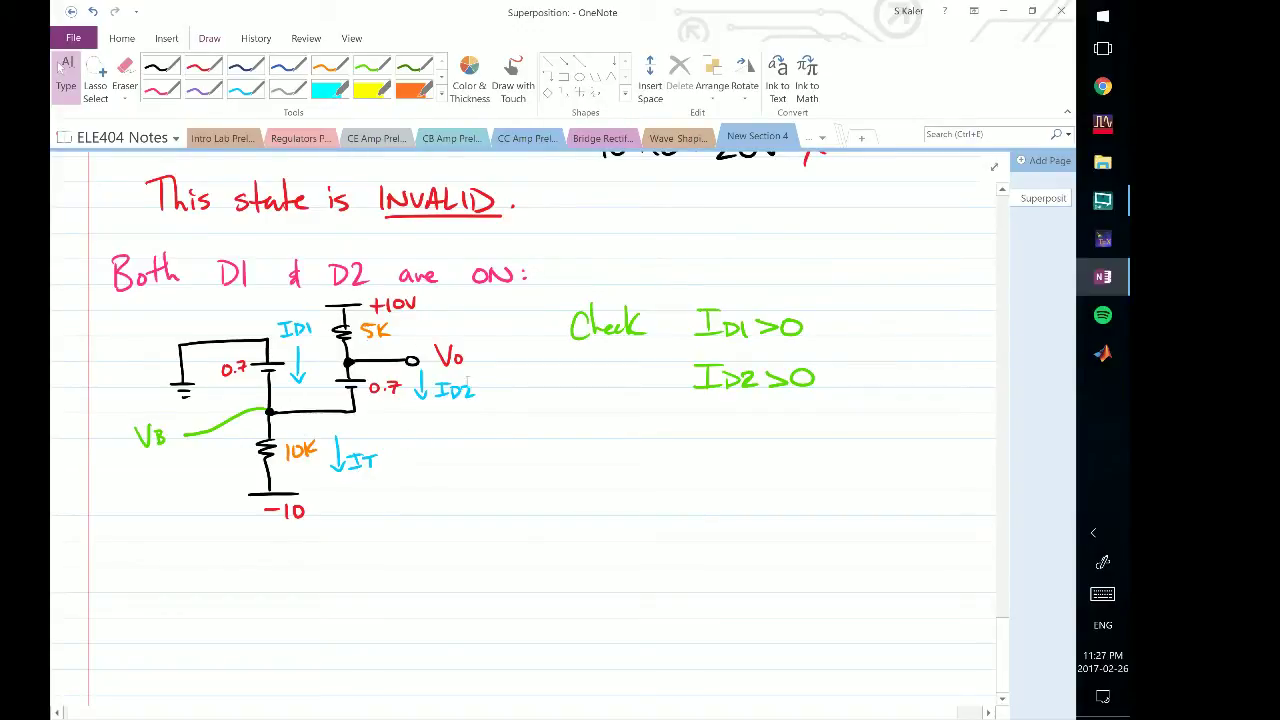
# - Write an arrow and the equation "VB = 0 - 0.7 = -0.7V" in black below the check conditions
pyautogui.click(337, 368)
pyautogui.click(162, 66)
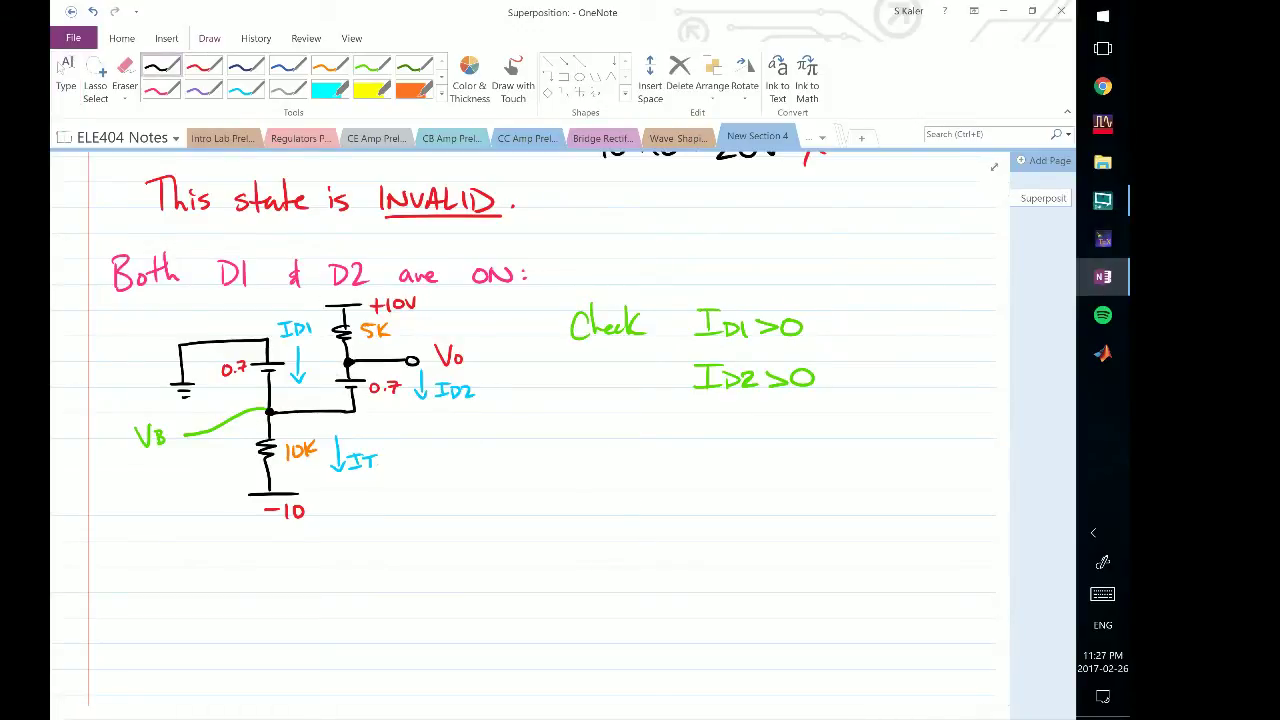
pyautogui.moveTo(464, 452); pyautogui.dragTo(507, 455)
pyautogui.scroll(-1, 523, 430)
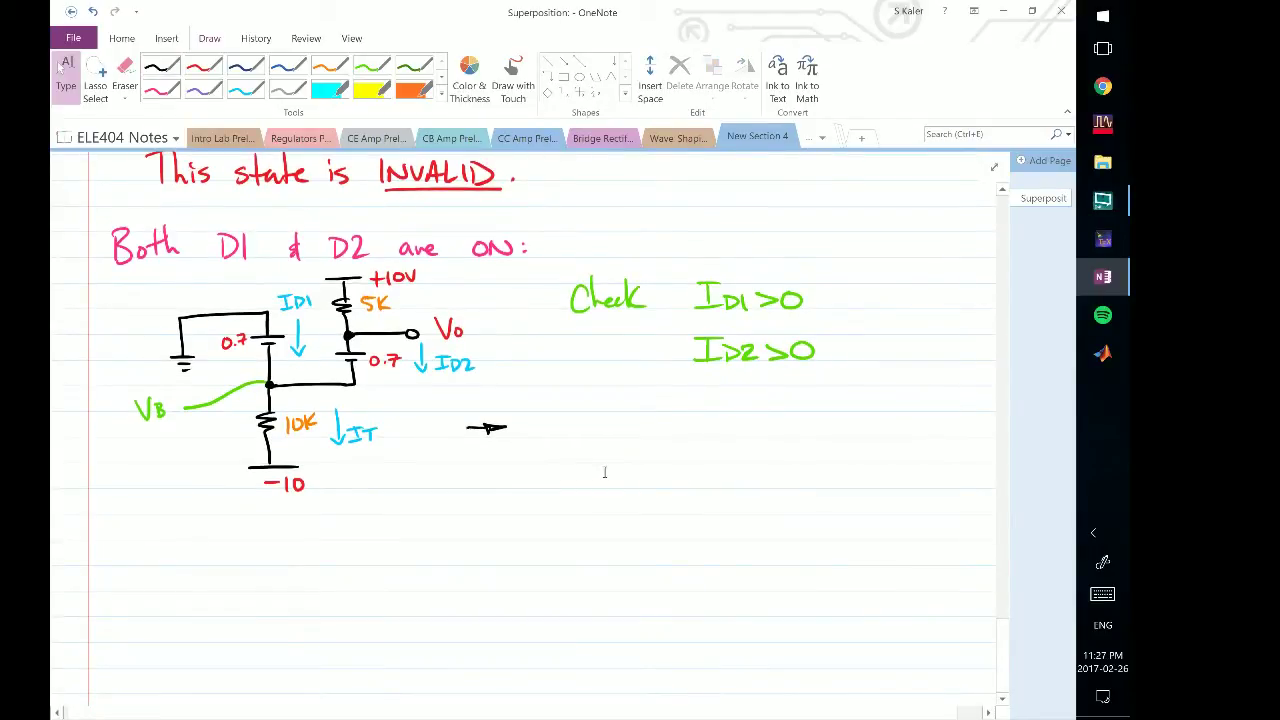
pyautogui.moveTo(527, 410)
pyautogui.mouseDown()
pyautogui.moveTo(545, 410)
pyautogui.moveTo(560, 441)
pyautogui.moveTo(578, 425)
pyautogui.mouseUp()
pyautogui.moveTo(568, 433)
pyautogui.mouseDown()
pyautogui.moveTo(610, 416)
pyautogui.moveTo(662, 416)
pyautogui.moveTo(700, 437)
pyautogui.moveTo(742, 424)
pyautogui.mouseUp()
pyautogui.moveTo(728, 432); pyautogui.dragTo(778, 424)
pyautogui.moveTo(792, 416); pyautogui.dragTo(804, 416)
pyautogui.click(818, 434)
pyautogui.moveTo(818, 414)
pyautogui.mouseDown()
pyautogui.moveTo(832, 413)
pyautogui.moveTo(828, 436)
pyautogui.mouseUp()
pyautogui.moveTo(820, 426); pyautogui.dragTo(862, 414)
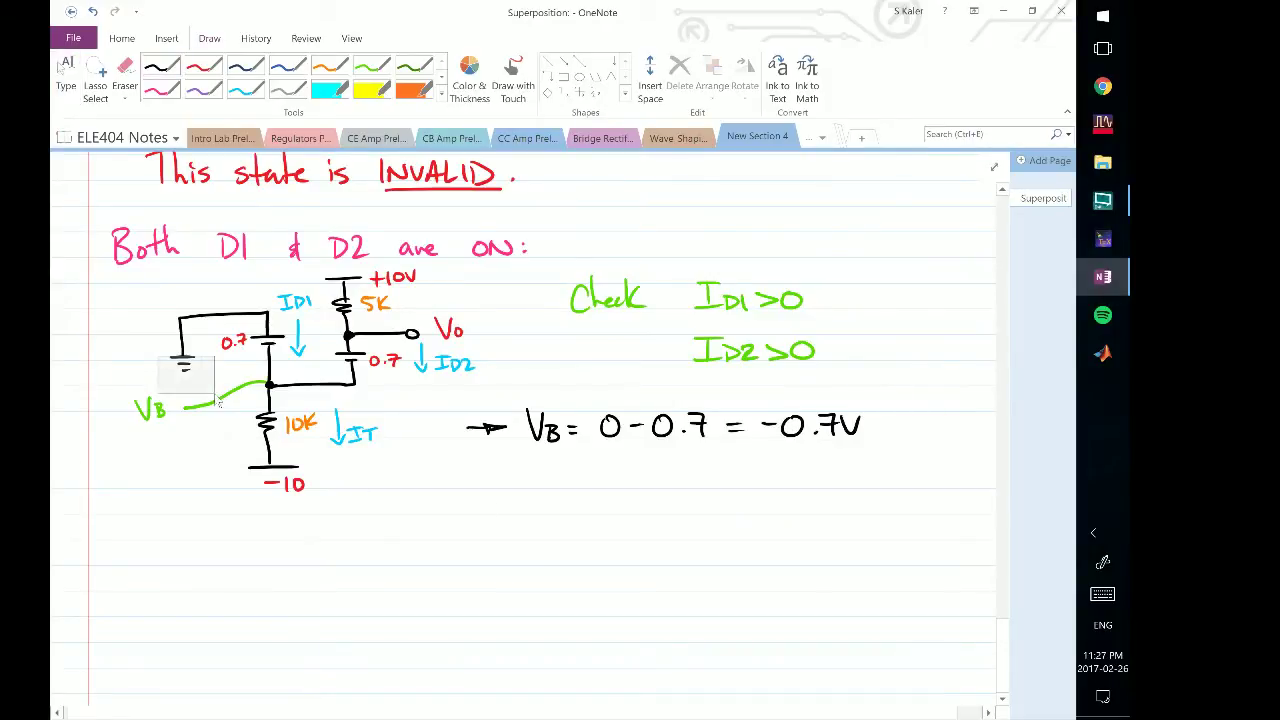
# - Examine the D1 battery and node VB, the VB equation, and the 5K branch with the D2 battery
pyautogui.moveTo(215, 327)
pyautogui.mouseDown()
pyautogui.moveTo(307, 383)
pyautogui.moveTo(296, 371)
pyautogui.mouseUp()
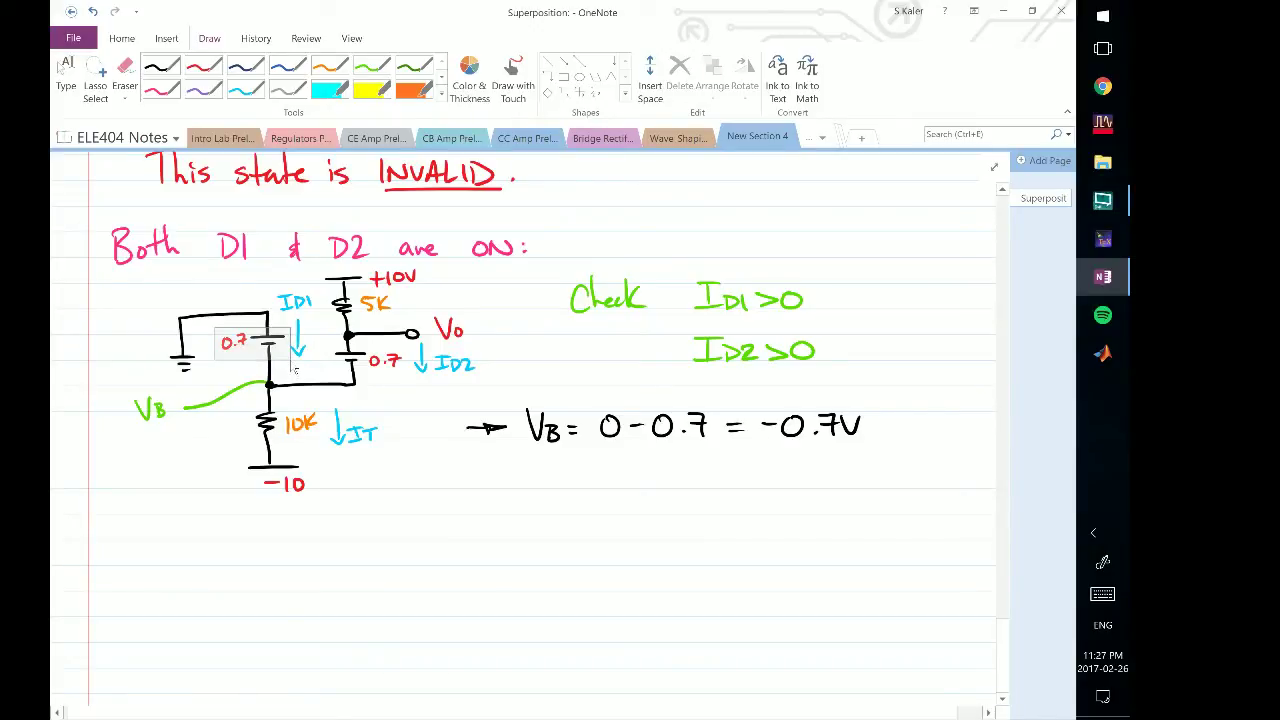
pyautogui.click(296, 370)
pyautogui.moveTo(124, 378); pyautogui.dragTo(206, 428)
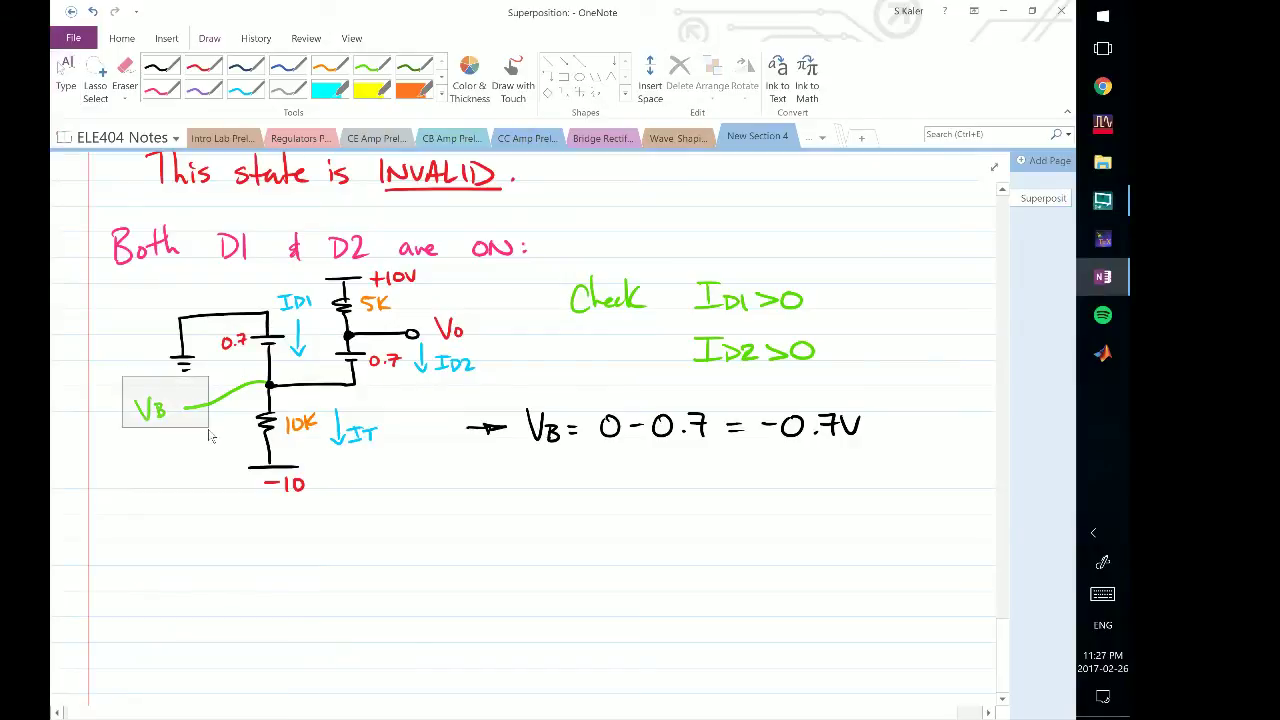
pyautogui.click(231, 570)
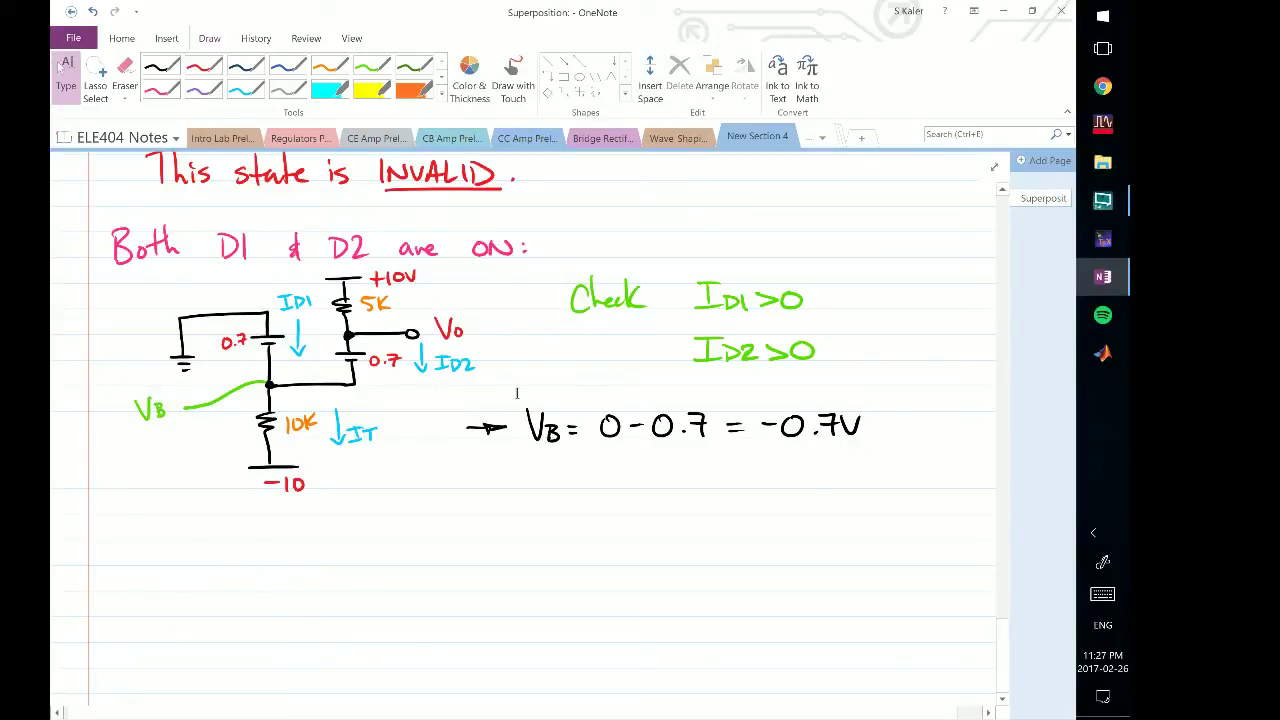
pyautogui.moveTo(517, 393); pyautogui.dragTo(931, 466)
pyautogui.click(691, 611)
pyautogui.moveTo(321, 276); pyautogui.dragTo(401, 395)
pyautogui.moveTo(310, 267); pyautogui.dragTo(420, 295)
pyautogui.click(259, 401)
pyautogui.moveTo(237, 367); pyautogui.dragTo(301, 400)
pyautogui.click(434, 537)
pyautogui.moveTo(326, 344); pyautogui.dragTo(384, 377)
pyautogui.click(372, 557)
pyautogui.moveTo(330, 296); pyautogui.dragTo(353, 324)
pyautogui.click(360, 329)
# - Write the equation ID2 = (10 - 0.7 - VB)/5 in black as a fraction below the VB line
pyautogui.click(162, 66)
pyautogui.moveTo(468, 468)
pyautogui.mouseDown()
pyautogui.moveTo(486, 489)
pyautogui.moveTo(570, 490)
pyautogui.moveTo(581, 471)
pyautogui.moveTo(670, 489)
pyautogui.moveTo(702, 479)
pyautogui.mouseUp()
pyautogui.click(654, 485)
pyautogui.moveTo(708, 466)
pyautogui.mouseDown()
pyautogui.moveTo(714, 488)
pyautogui.moveTo(728, 467)
pyautogui.mouseUp()
pyautogui.moveTo(727, 488)
pyautogui.mouseDown()
pyautogui.moveTo(732, 474)
pyautogui.moveTo(729, 489)
pyautogui.mouseUp()
pyautogui.moveTo(553, 495); pyautogui.dragTo(726, 492)
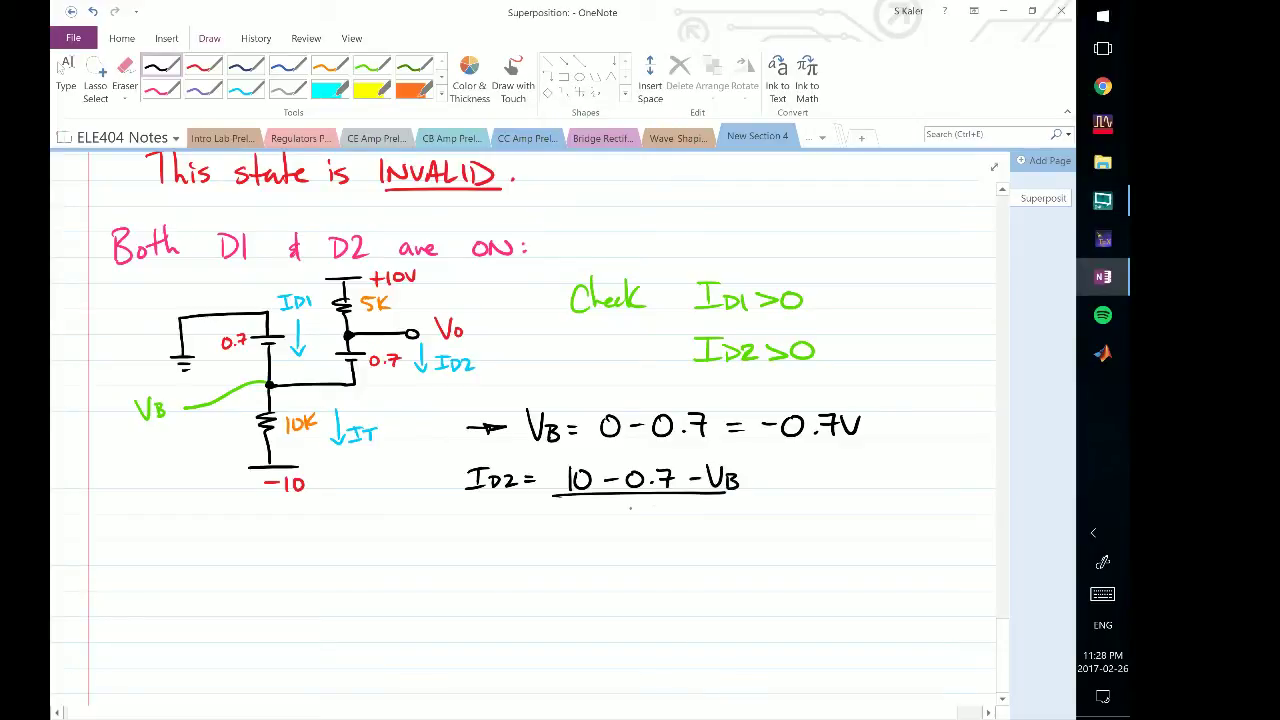
pyautogui.moveTo(628, 502); pyautogui.dragTo(626, 518)
pyautogui.moveTo(632, 502); pyautogui.dragTo(645, 502)
# - Write the substituted fraction "= (10 - 0.7 - (-0.7))/5" beneath the ID2 equation
pyautogui.moveTo(514, 556); pyautogui.dragTo(577, 566)
pyautogui.moveTo(590, 545); pyautogui.dragTo(692, 546)
pyautogui.click(664, 561)
pyautogui.moveTo(692, 546)
pyautogui.mouseDown()
pyautogui.moveTo(688, 560)
pyautogui.moveTo(720, 555)
pyautogui.mouseUp()
pyautogui.moveTo(736, 541)
pyautogui.mouseDown()
pyautogui.moveTo(731, 566)
pyautogui.moveTo(748, 556)
pyautogui.mouseUp()
pyautogui.moveTo(761, 547); pyautogui.dragTo(805, 570)
pyautogui.click(776, 558)
pyautogui.click(66, 72)
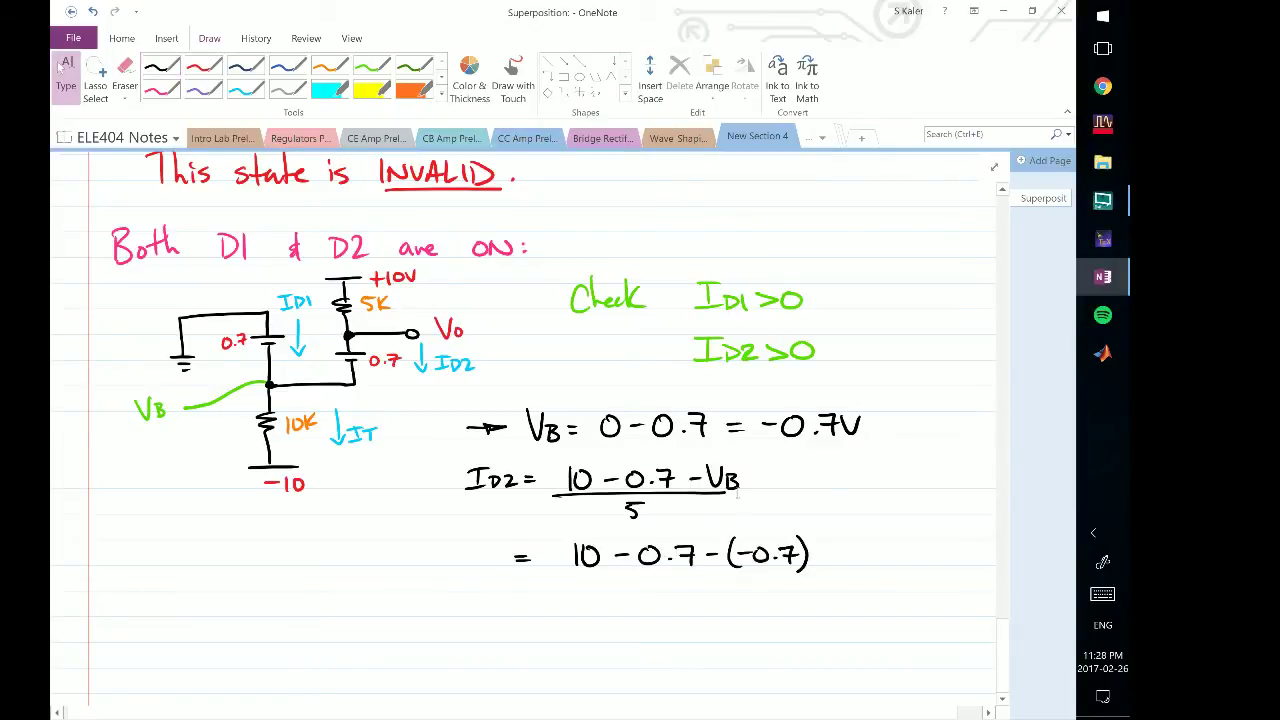
pyautogui.click(161, 66)
pyautogui.moveTo(557, 578); pyautogui.dragTo(812, 579)
pyautogui.moveTo(694, 592); pyautogui.dragTo(683, 606)
pyautogui.moveTo(684, 589); pyautogui.dragTo(699, 587)
# - Write the result "ID2 = 2mA" below the substituted fraction and select the numerator's 0.7 terms to point them out
pyautogui.moveTo(517, 645); pyautogui.dragTo(529, 645)
pyautogui.moveTo(518, 651); pyautogui.dragTo(530, 651)
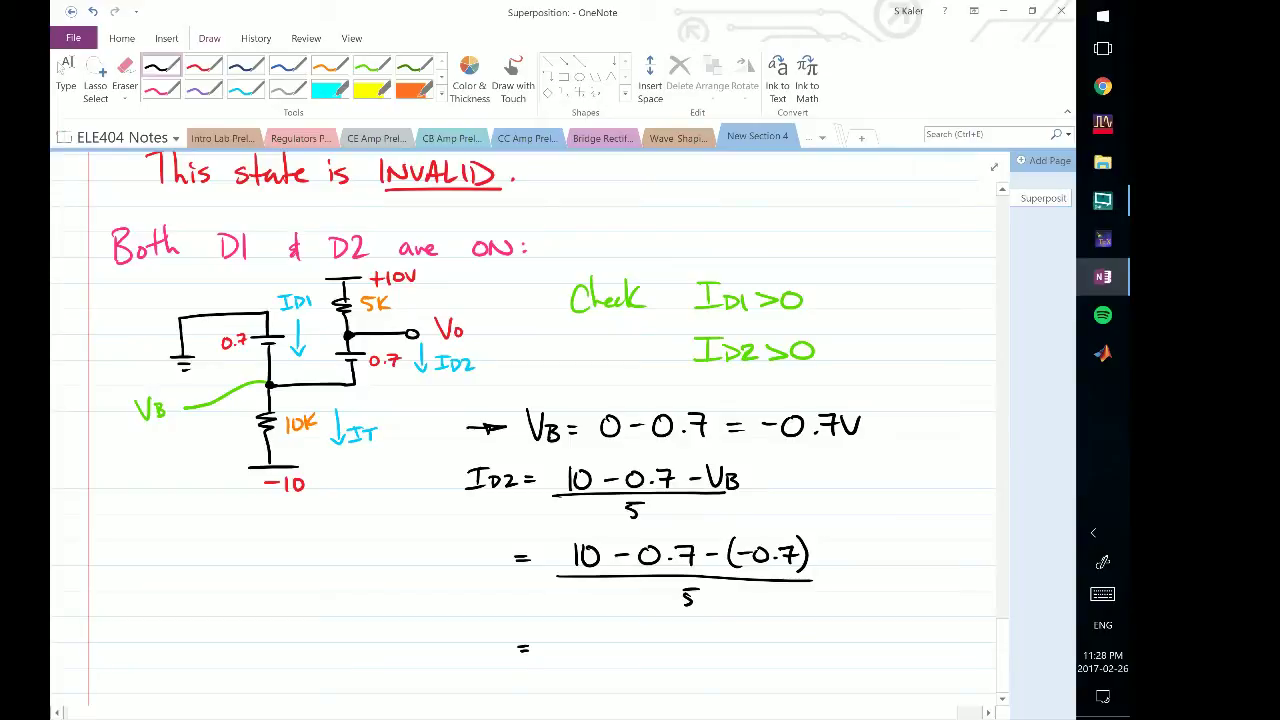
pyautogui.moveTo(446, 636); pyautogui.dragTo(444, 654)
pyautogui.moveTo(432, 657)
pyautogui.mouseDown()
pyautogui.moveTo(450, 656)
pyautogui.moveTo(452, 633)
pyautogui.mouseUp()
pyautogui.moveTo(454, 641); pyautogui.dragTo(457, 654)
pyautogui.moveTo(473, 642); pyautogui.dragTo(483, 657)
pyautogui.moveTo(560, 635); pyautogui.dragTo(600, 652)
pyautogui.moveTo(603, 652); pyautogui.dragTo(613, 646)
pyautogui.click(60, 66)
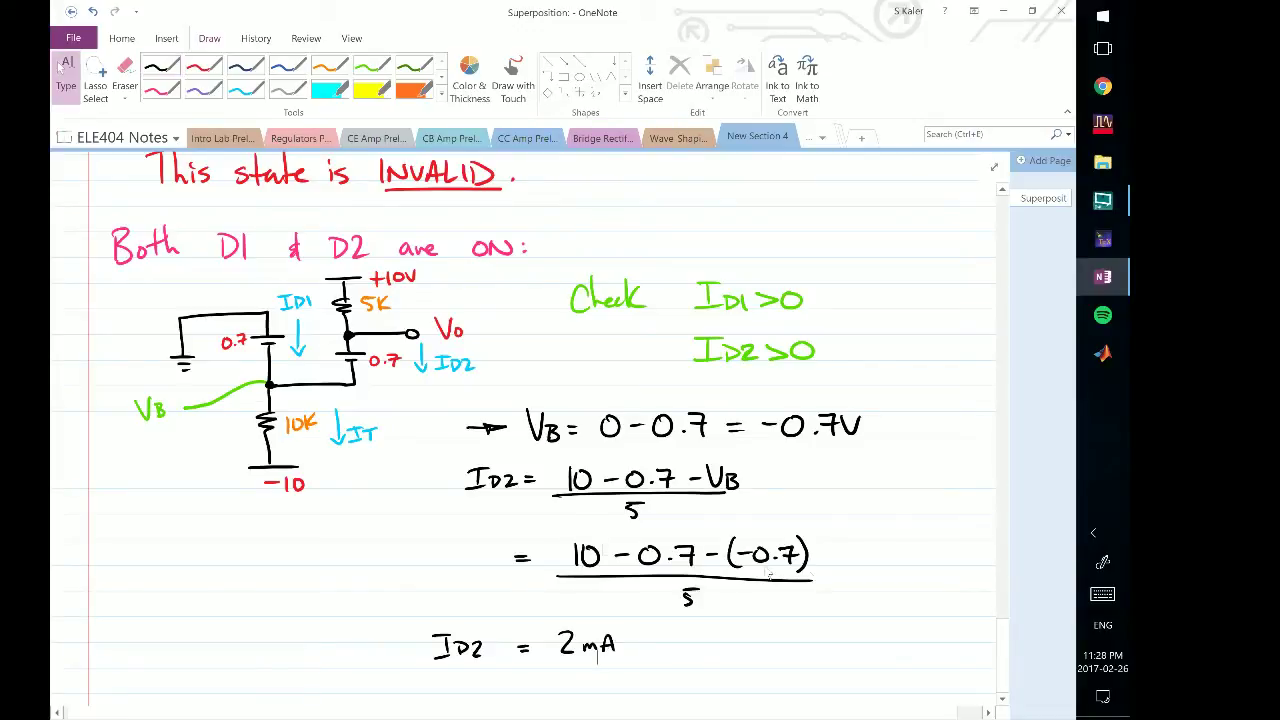
pyautogui.moveTo(602, 541); pyautogui.dragTo(818, 578)
pyautogui.moveTo(816, 588); pyautogui.dragTo(816, 588)
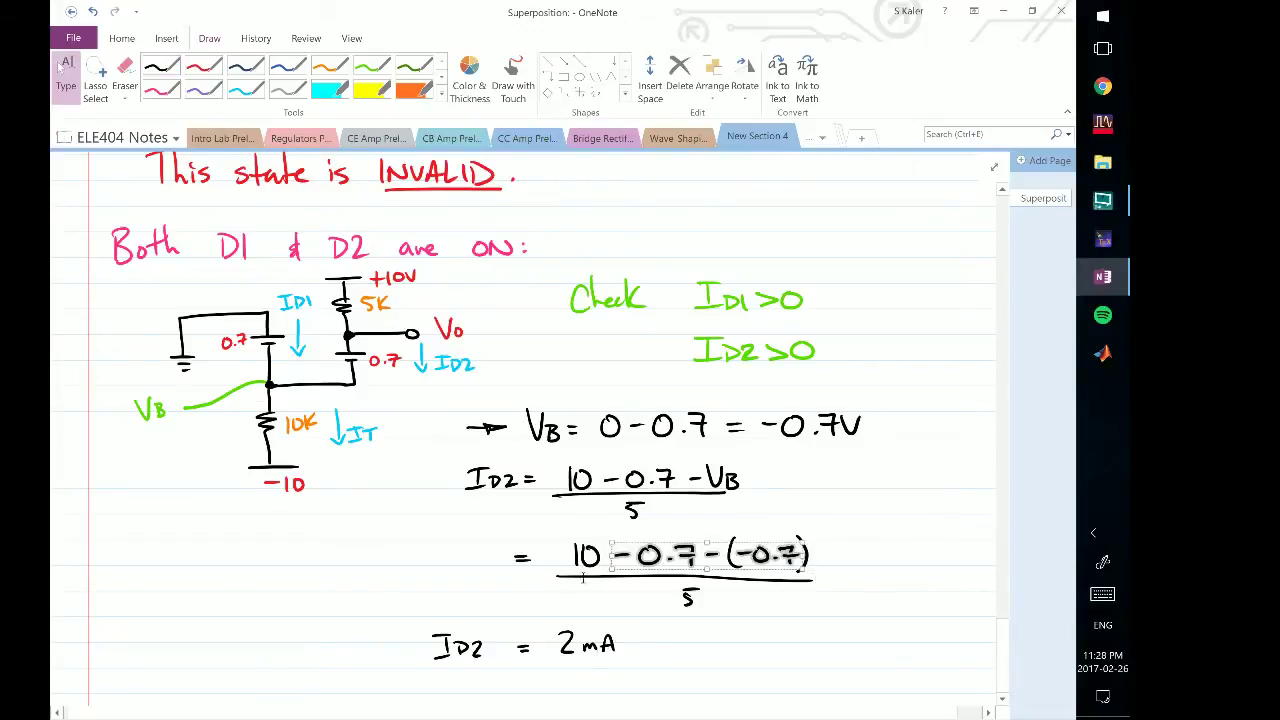
# - Write the equation IT = (VB - (-10))/10 in black as a fraction below the ID2 result
pyautogui.scroll(-2, 689, 634)
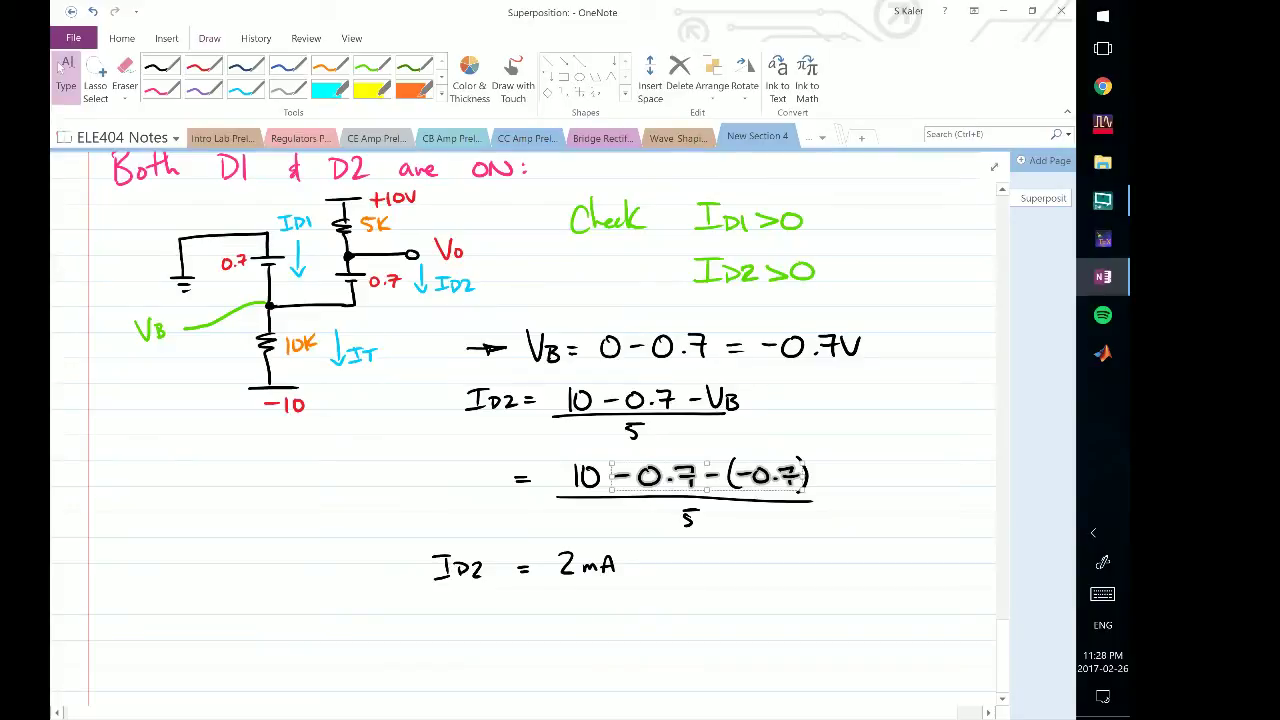
pyautogui.click(161, 66)
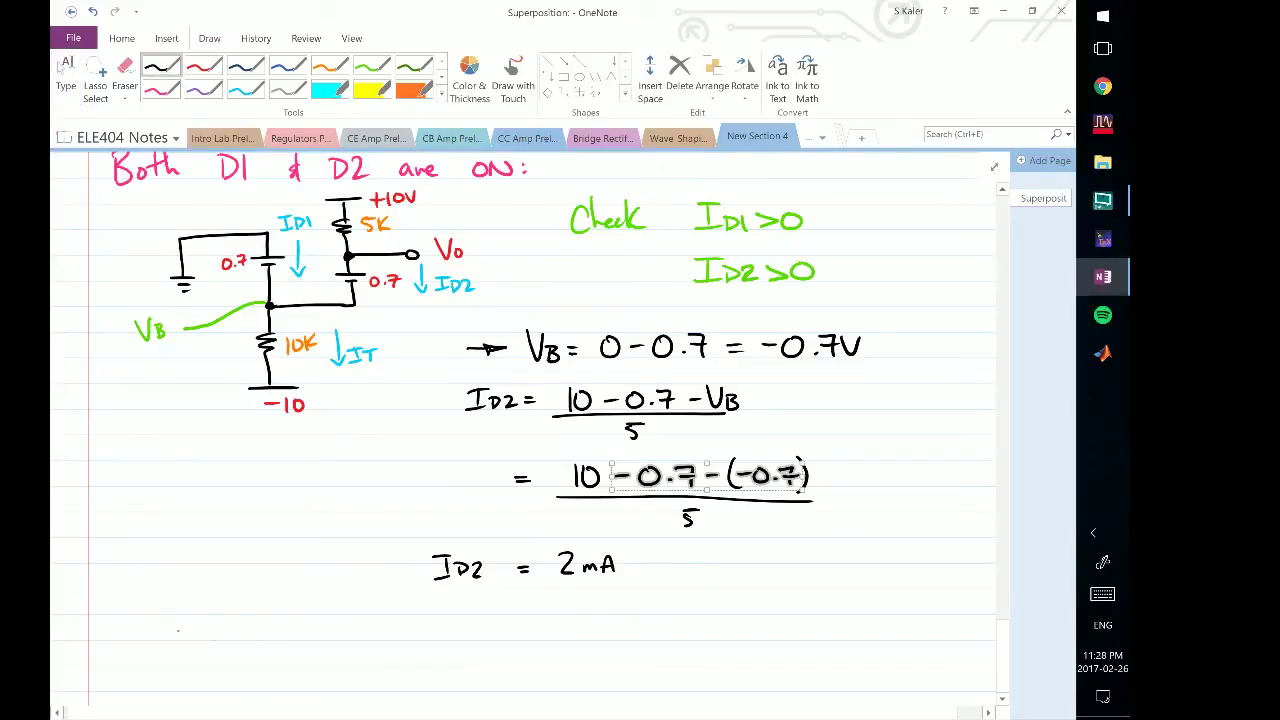
pyautogui.moveTo(177, 618); pyautogui.dragTo(176, 637)
pyautogui.moveTo(166, 638)
pyautogui.mouseDown()
pyautogui.moveTo(186, 637)
pyautogui.moveTo(185, 617)
pyautogui.moveTo(197, 628)
pyautogui.mouseUp()
pyautogui.moveTo(191, 629); pyautogui.dragTo(219, 628)
pyautogui.moveTo(209, 635)
pyautogui.mouseDown()
pyautogui.moveTo(276, 618)
pyautogui.moveTo(284, 639)
pyautogui.moveTo(338, 641)
pyautogui.mouseUp()
pyautogui.moveTo(346, 630); pyautogui.dragTo(356, 630)
pyautogui.moveTo(362, 622); pyautogui.dragTo(379, 641)
pyautogui.moveTo(255, 643)
pyautogui.mouseDown()
pyautogui.moveTo(388, 643)
pyautogui.moveTo(322, 655)
pyautogui.mouseUp()
# - Examine the currents around node VB and the 10K resistor down to the -10 supply
pyautogui.click(66, 75)
pyautogui.moveTo(206, 272); pyautogui.dragTo(302, 326)
pyautogui.moveTo(250, 286); pyautogui.dragTo(306, 328)
pyautogui.moveTo(237, 382); pyautogui.dragTo(361, 440)
pyautogui.moveTo(241, 317); pyautogui.dragTo(322, 374)
pyautogui.moveTo(328, 324); pyautogui.dragTo(394, 388)
pyautogui.click(401, 516)
# - Complete the IT equation with "= (-0.7 + 10)/10 = 0.93mA"
pyautogui.moveTo(405, 631); pyautogui.dragTo(543, 636)
pyautogui.click(502, 634)
pyautogui.moveTo(536, 628); pyautogui.dragTo(558, 636)
pyautogui.moveTo(570, 621); pyautogui.dragTo(569, 622)
pyautogui.moveTo(454, 641)
pyautogui.mouseDown()
pyautogui.moveTo(578, 639)
pyautogui.moveTo(508, 664)
pyautogui.mouseUp()
pyautogui.moveTo(517, 652); pyautogui.dragTo(516, 656)
pyautogui.moveTo(600, 630); pyautogui.dragTo(611, 630)
pyautogui.moveTo(600, 637); pyautogui.dragTo(610, 637)
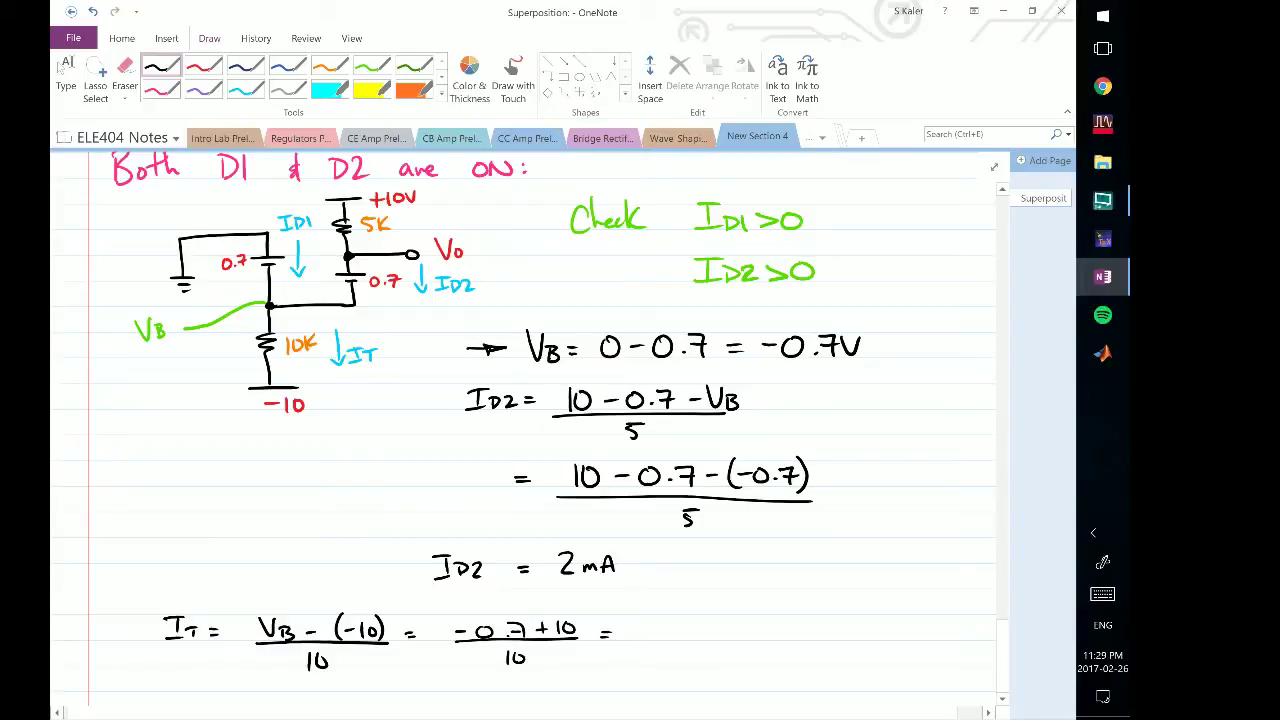
pyautogui.moveTo(653, 622)
pyautogui.mouseDown()
pyautogui.moveTo(681, 640)
pyautogui.moveTo(735, 634)
pyautogui.mouseUp()
pyautogui.scroll(-1, 524, 426)
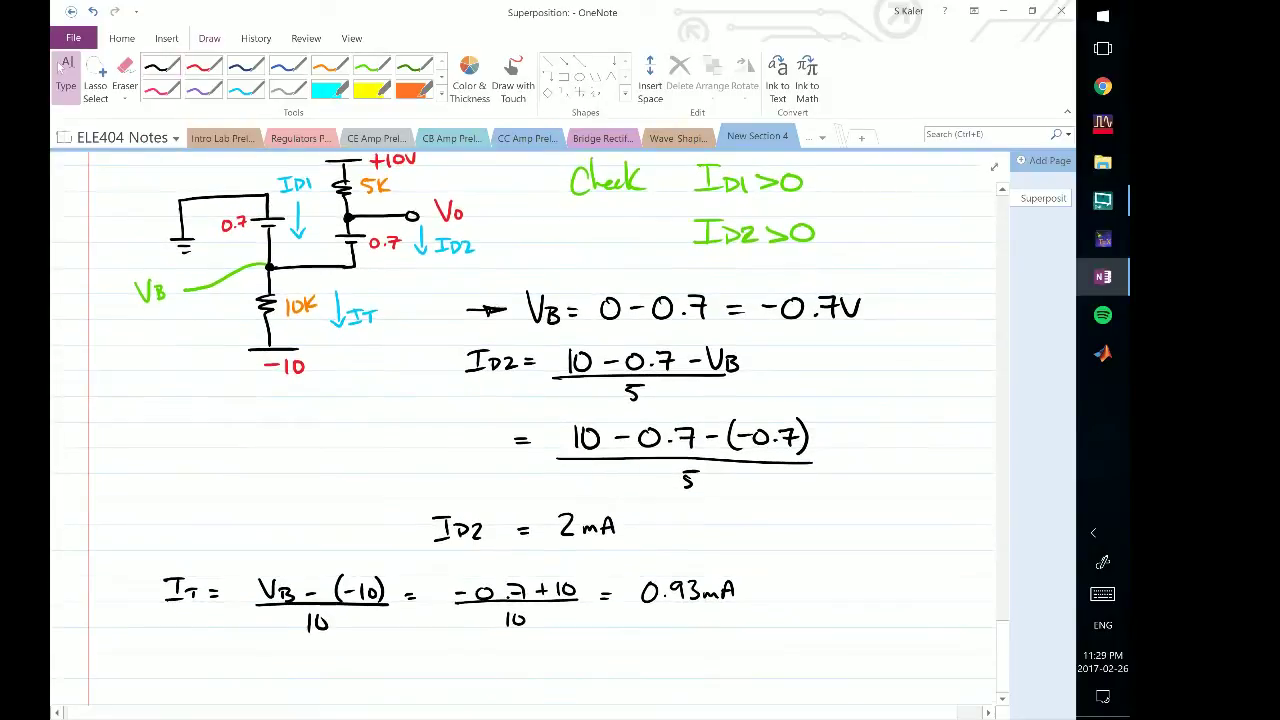
# - Write the underlined heading "KCL :" in black below the IT equation
pyautogui.scroll(-1, 524, 426)
pyautogui.moveTo(171, 626)
pyautogui.mouseDown()
pyautogui.moveTo(170, 652)
pyautogui.moveTo(203, 650)
pyautogui.mouseUp()
pyautogui.moveTo(210, 627)
pyautogui.mouseDown()
pyautogui.moveTo(210, 650)
pyautogui.moveTo(224, 649)
pyautogui.mouseUp()
pyautogui.moveTo(158, 660); pyautogui.dragTo(234, 652)
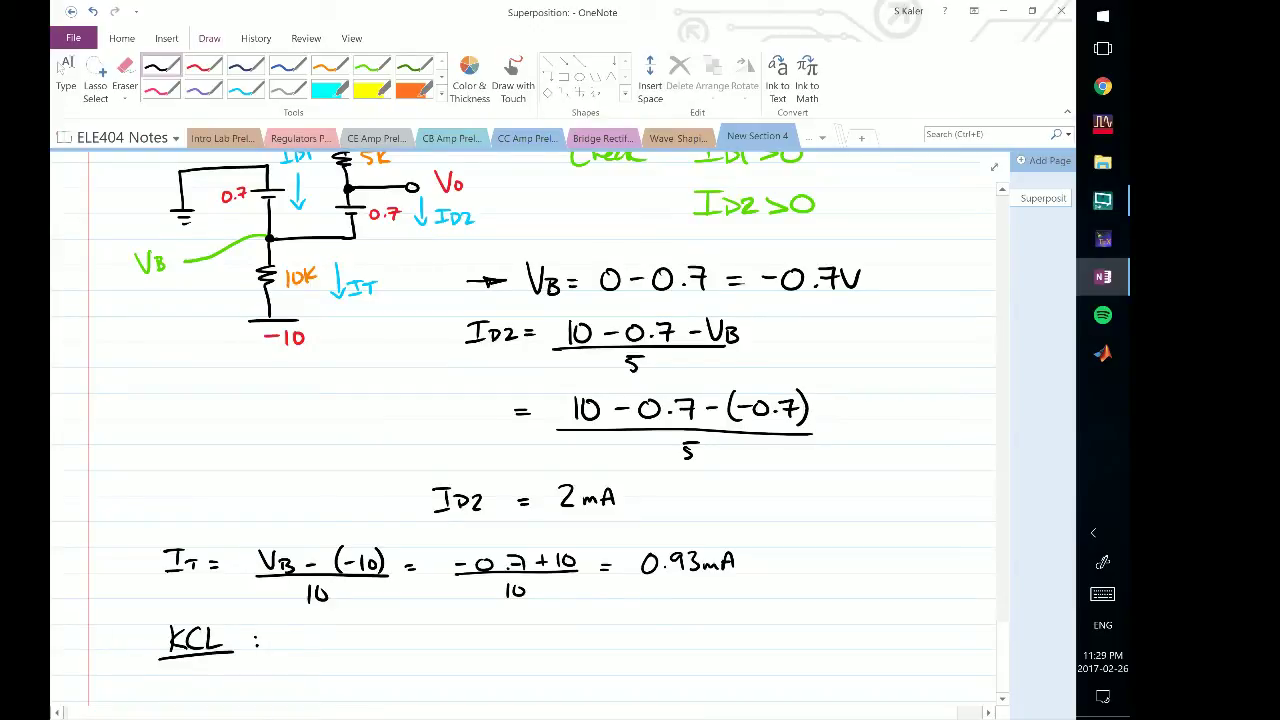
# - Write the current equation ID1 + ID2 = IT beside the KCL heading
pyautogui.moveTo(347, 630); pyautogui.dragTo(347, 650)
pyautogui.moveTo(336, 650)
pyautogui.mouseDown()
pyautogui.moveTo(362, 648)
pyautogui.moveTo(362, 630)
pyautogui.mouseUp()
pyautogui.moveTo(362, 636)
pyautogui.mouseDown()
pyautogui.moveTo(362, 652)
pyautogui.moveTo(374, 650)
pyautogui.mouseUp()
pyautogui.moveTo(377, 638)
pyautogui.mouseDown()
pyautogui.moveTo(377, 654)
pyautogui.moveTo(400, 648)
pyautogui.mouseUp()
pyautogui.moveTo(393, 641); pyautogui.dragTo(424, 650)
pyautogui.moveTo(414, 648)
pyautogui.mouseDown()
pyautogui.moveTo(434, 648)
pyautogui.moveTo(438, 631)
pyautogui.mouseUp()
pyautogui.moveTo(440, 636)
pyautogui.mouseDown()
pyautogui.moveTo(440, 650)
pyautogui.moveTo(510, 651)
pyautogui.mouseUp()
pyautogui.moveTo(497, 650)
pyautogui.mouseDown()
pyautogui.moveTo(523, 650)
pyautogui.moveTo(525, 630)
pyautogui.mouseUp()
pyautogui.moveTo(532, 636)
pyautogui.mouseDown()
pyautogui.moveTo(532, 652)
pyautogui.moveTo(540, 635)
pyautogui.mouseUp()
# - Select the KCL equation and the ID1, ID2 and IT current labels in the circuit to point them out
pyautogui.moveTo(311, 247); pyautogui.dragTo(519, 332)
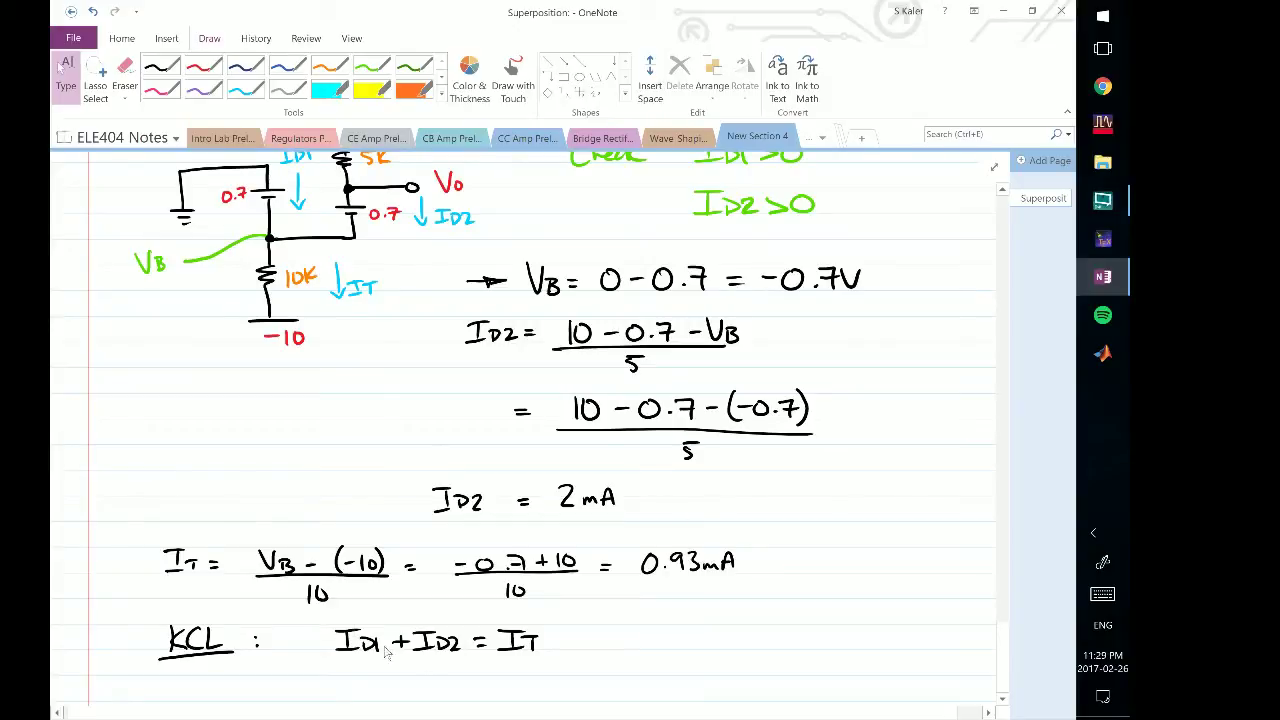
pyautogui.moveTo(314, 610); pyautogui.dragTo(580, 675)
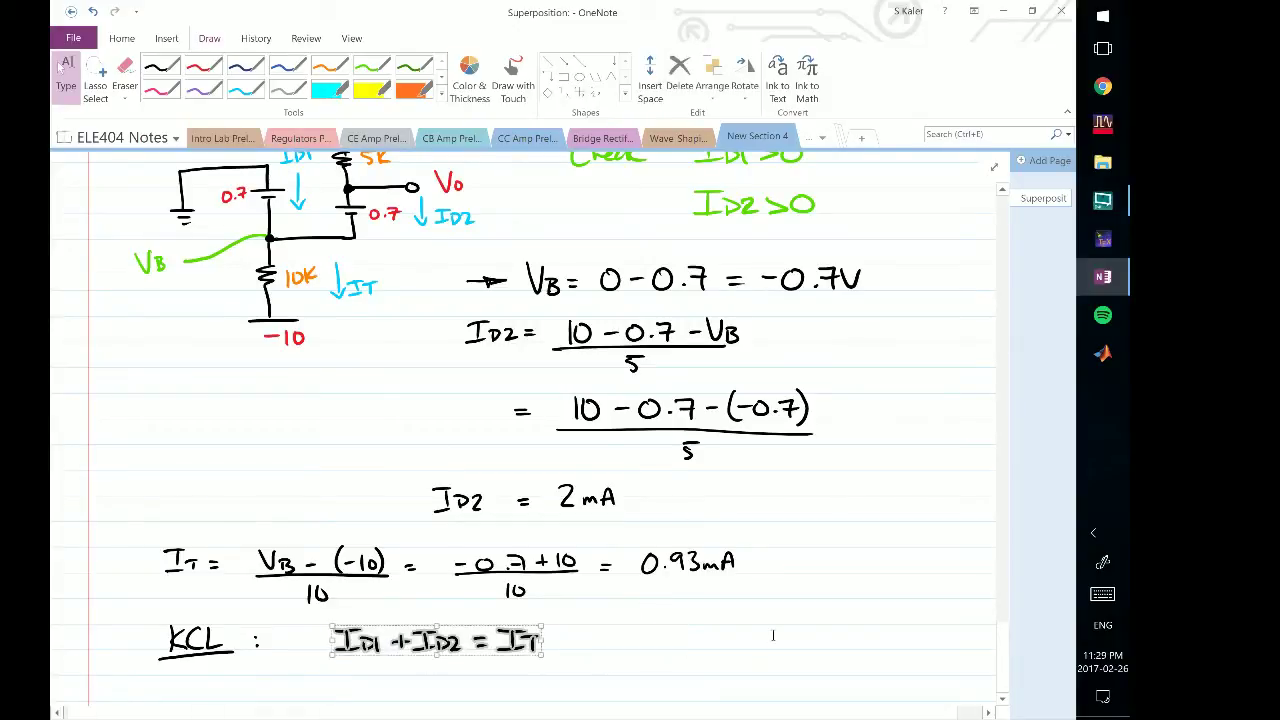
pyautogui.click(770, 636)
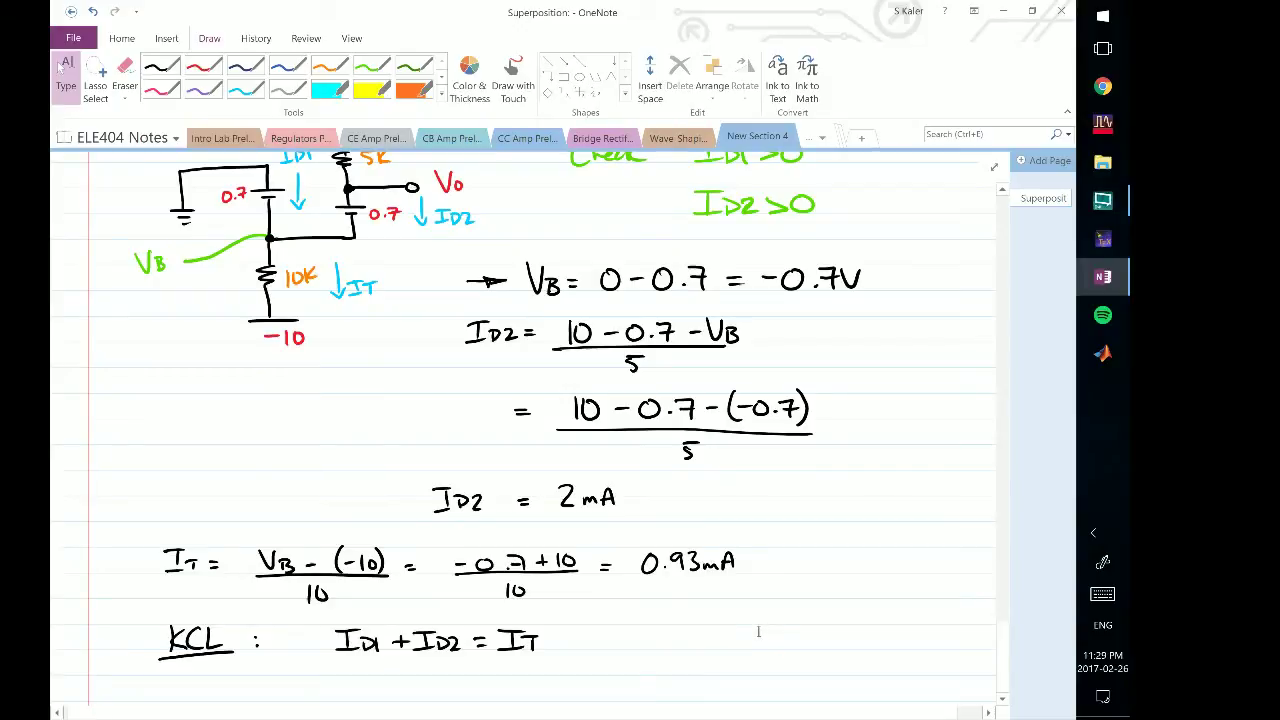
pyautogui.scroll(1, 269, 447)
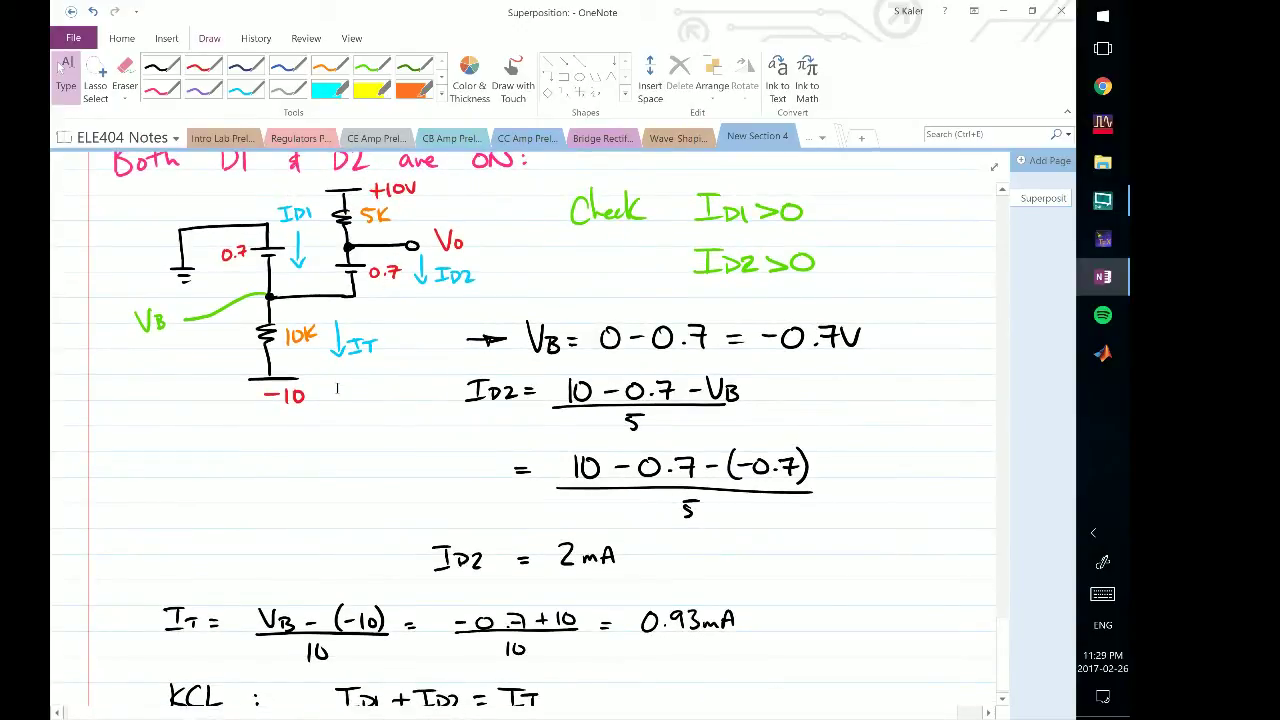
pyautogui.moveTo(210, 202); pyautogui.dragTo(308, 284)
pyautogui.moveTo(342, 238); pyautogui.dragTo(490, 316)
pyautogui.moveTo(286, 312); pyautogui.dragTo(384, 390)
pyautogui.click(356, 430)
pyautogui.scroll(-1, 352, 416)
pyautogui.scroll(-1, 523, 422)
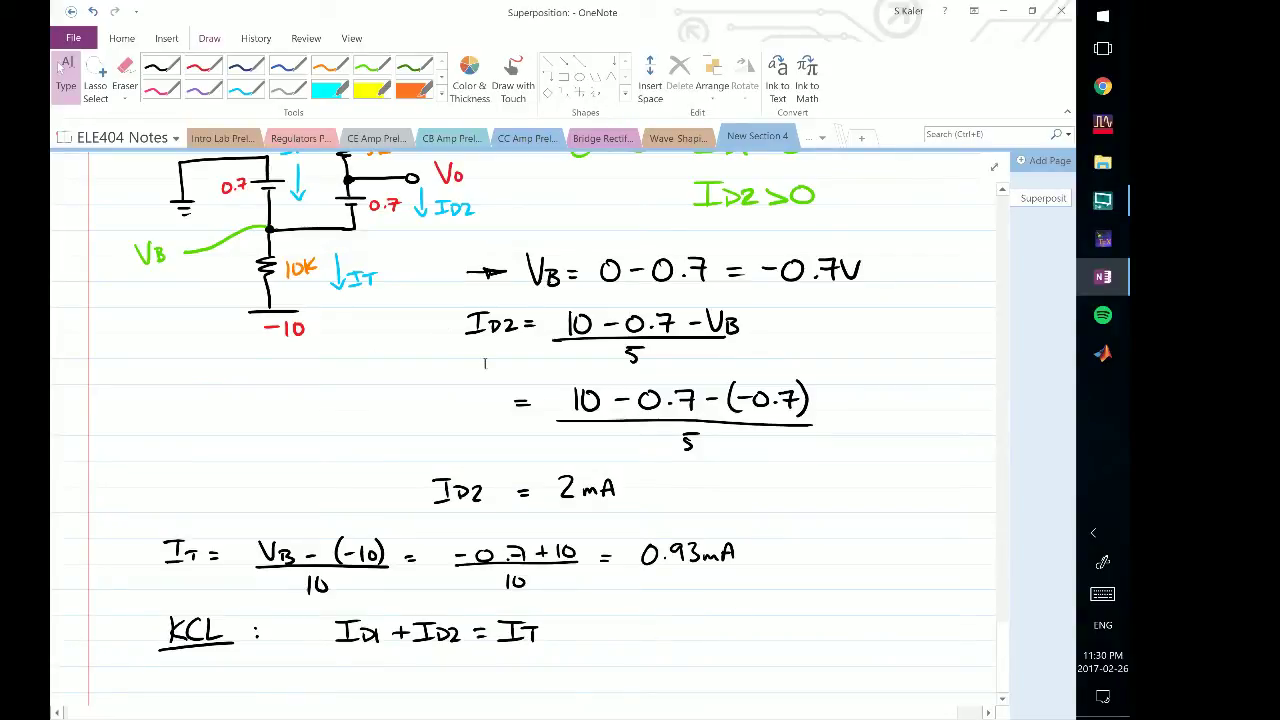
# - Write the rearranged equation "ID1 = IT - ID2 =" below the KCL equation
pyautogui.moveTo(356, 674)
pyautogui.mouseDown()
pyautogui.moveTo(356, 692)
pyautogui.moveTo(372, 690)
pyautogui.mouseUp()
pyautogui.moveTo(348, 668)
pyautogui.mouseDown()
pyautogui.moveTo(374, 666)
pyautogui.moveTo(380, 693)
pyautogui.moveTo(396, 694)
pyautogui.mouseUp()
pyautogui.moveTo(404, 680); pyautogui.dragTo(416, 680)
pyautogui.moveTo(404, 687); pyautogui.dragTo(456, 691)
pyautogui.moveTo(432, 674)
pyautogui.mouseDown()
pyautogui.moveTo(460, 673)
pyautogui.moveTo(466, 692)
pyautogui.mouseUp()
pyautogui.moveTo(454, 680); pyautogui.dragTo(514, 692)
pyautogui.moveTo(504, 692); pyautogui.dragTo(524, 692)
pyautogui.moveTo(504, 675); pyautogui.dragTo(526, 674)
pyautogui.moveTo(529, 677); pyautogui.dragTo(541, 690)
pyautogui.moveTo(543, 680); pyautogui.dragTo(576, 687)
# - Select the IT result and the ID2 result to point out the values for the ID1 equation
pyautogui.click(66, 72)
pyautogui.moveTo(628, 528); pyautogui.dragTo(757, 594)
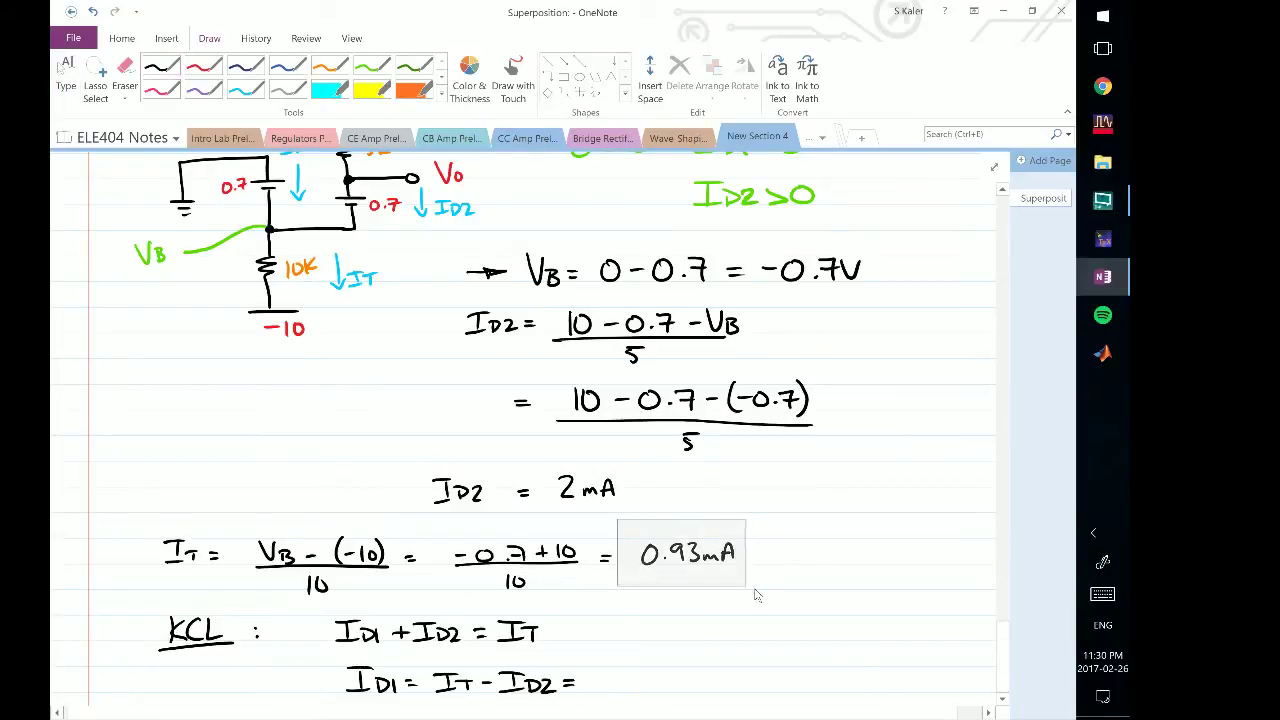
pyautogui.moveTo(531, 462); pyautogui.dragTo(657, 528)
pyautogui.click(734, 640)
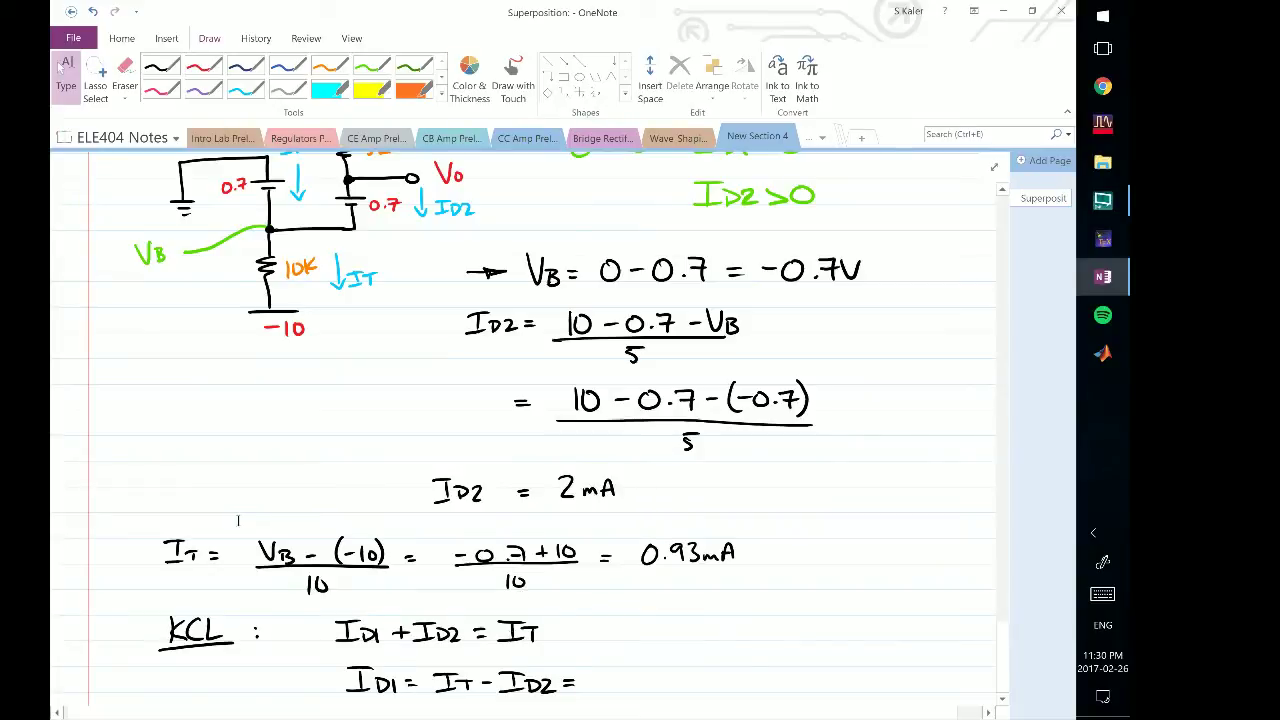
# - Complete the ID1 equation in black with "0.93 - 2 = -1.07mA"
pyautogui.click(161, 65)
pyautogui.moveTo(612, 669)
pyautogui.mouseDown()
pyautogui.moveTo(617, 689)
pyautogui.moveTo(609, 669)
pyautogui.moveTo(641, 691)
pyautogui.moveTo(748, 679)
pyautogui.mouseUp()
pyautogui.click(627, 687)
pyautogui.moveTo(732, 685); pyautogui.dragTo(784, 679)
pyautogui.moveTo(797, 666)
pyautogui.mouseDown()
pyautogui.moveTo(800, 692)
pyautogui.moveTo(828, 675)
pyautogui.mouseUp()
pyautogui.click(806, 690)
pyautogui.moveTo(836, 672)
pyautogui.mouseDown()
pyautogui.moveTo(858, 670)
pyautogui.moveTo(846, 692)
pyautogui.moveTo(884, 690)
pyautogui.mouseUp()
pyautogui.click(866, 688)
pyautogui.moveTo(886, 692)
pyautogui.mouseDown()
pyautogui.moveTo(890, 674)
pyautogui.moveTo(904, 690)
pyautogui.mouseUp()
pyautogui.moveTo(892, 682); pyautogui.dragTo(900, 682)
# - Select the 0.7 label beside D1 in the circuit and the ID1 result to point them out
pyautogui.click(202, 65)
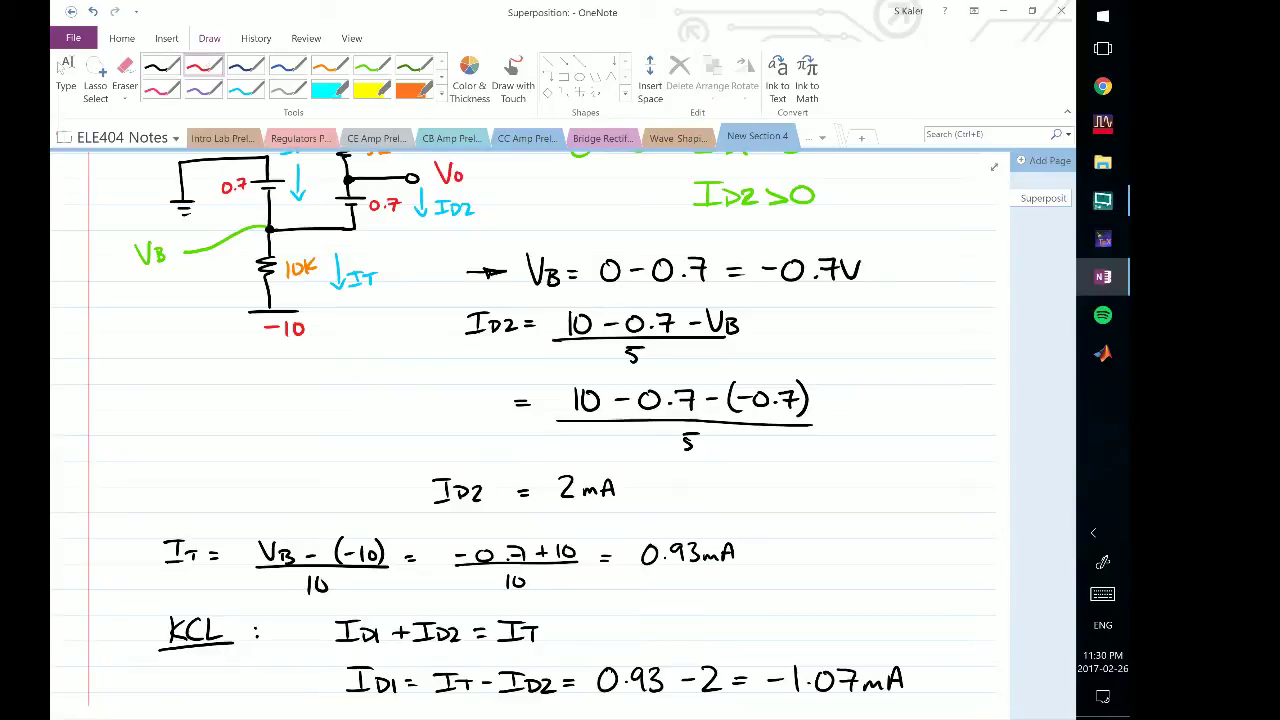
pyautogui.click(62, 68)
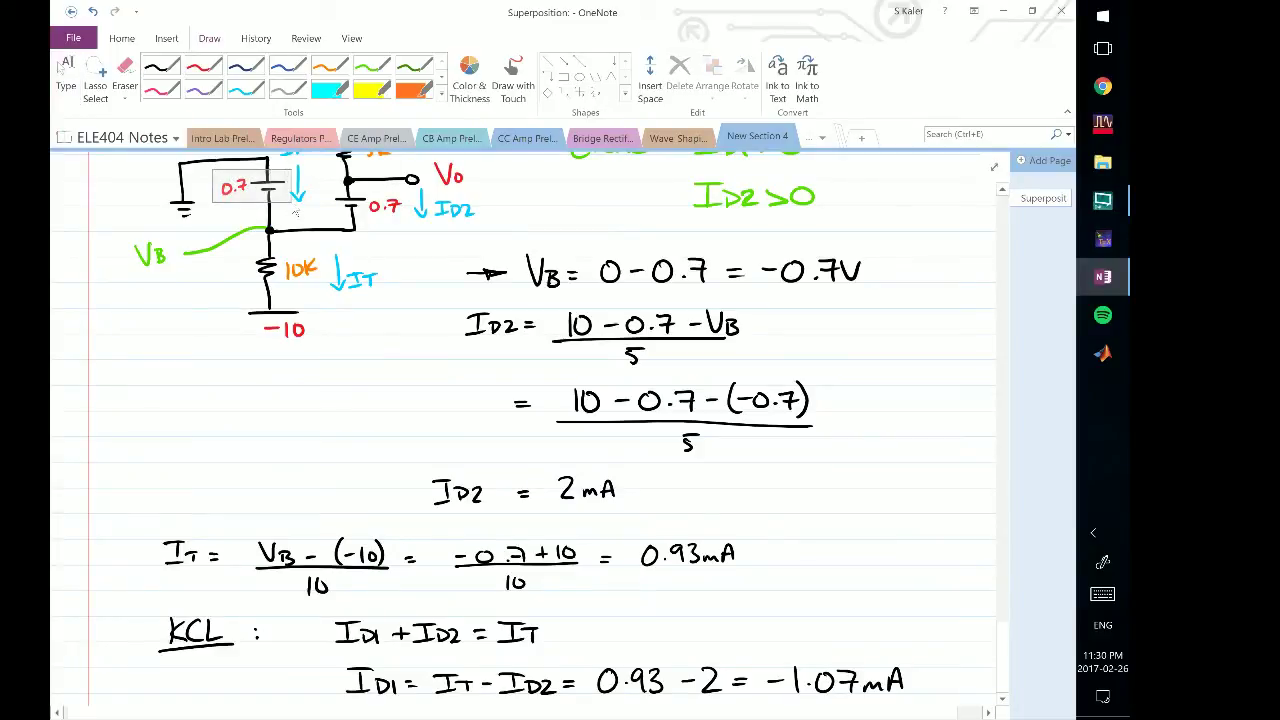
pyautogui.moveTo(296, 213); pyautogui.dragTo(298, 210)
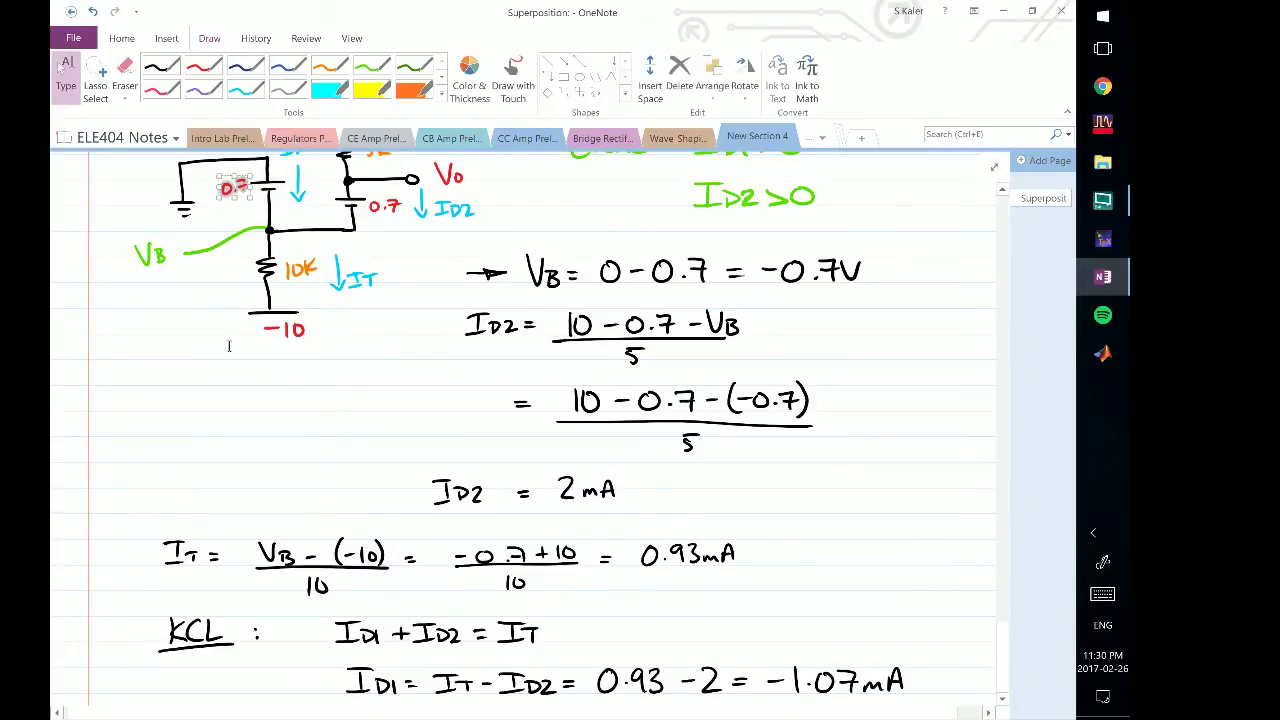
pyautogui.moveTo(765, 650); pyautogui.dragTo(941, 713)
# - Mark the ID1 result of -1.07mA as invalid with a red X after it
pyautogui.scroll(-2, 942, 713)
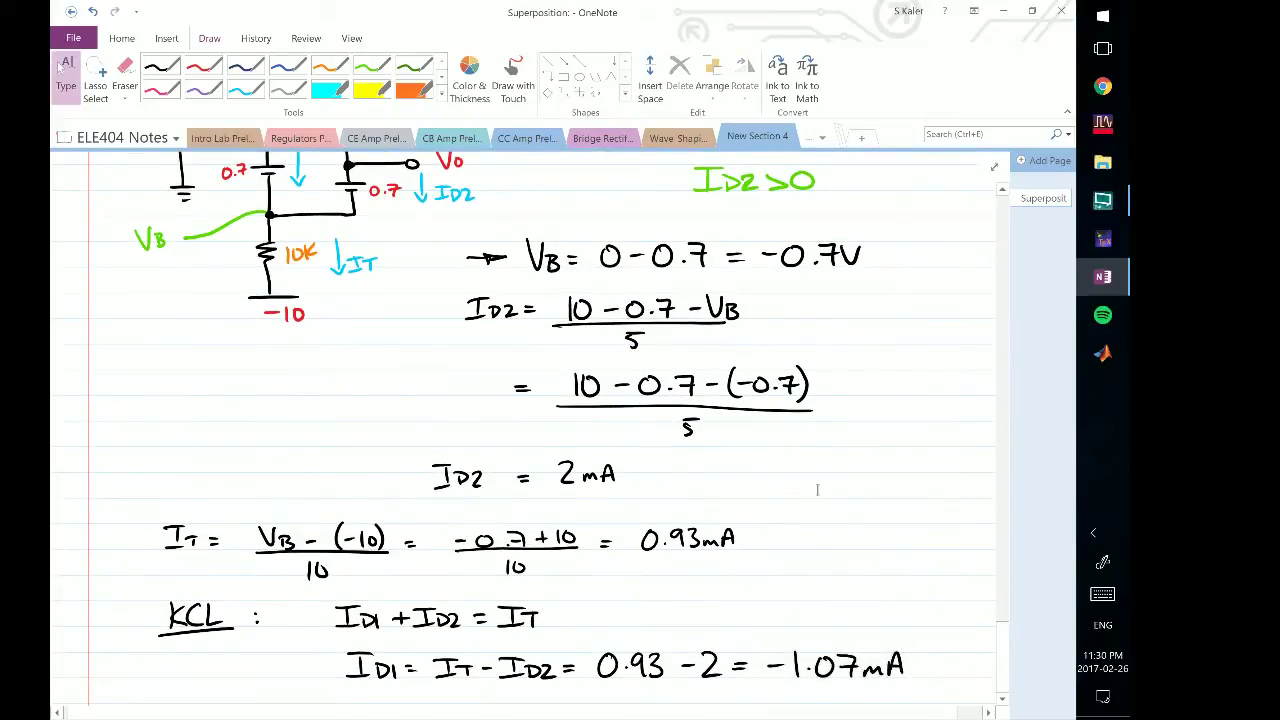
pyautogui.click(203, 66)
pyautogui.moveTo(927, 657); pyautogui.dragTo(950, 674)
pyautogui.moveTo(942, 653); pyautogui.dragTo(913, 678)
# - Begin the conclusion in red below the ID1 equation, writing "This As"
pyautogui.scroll(-5, 153, 488)
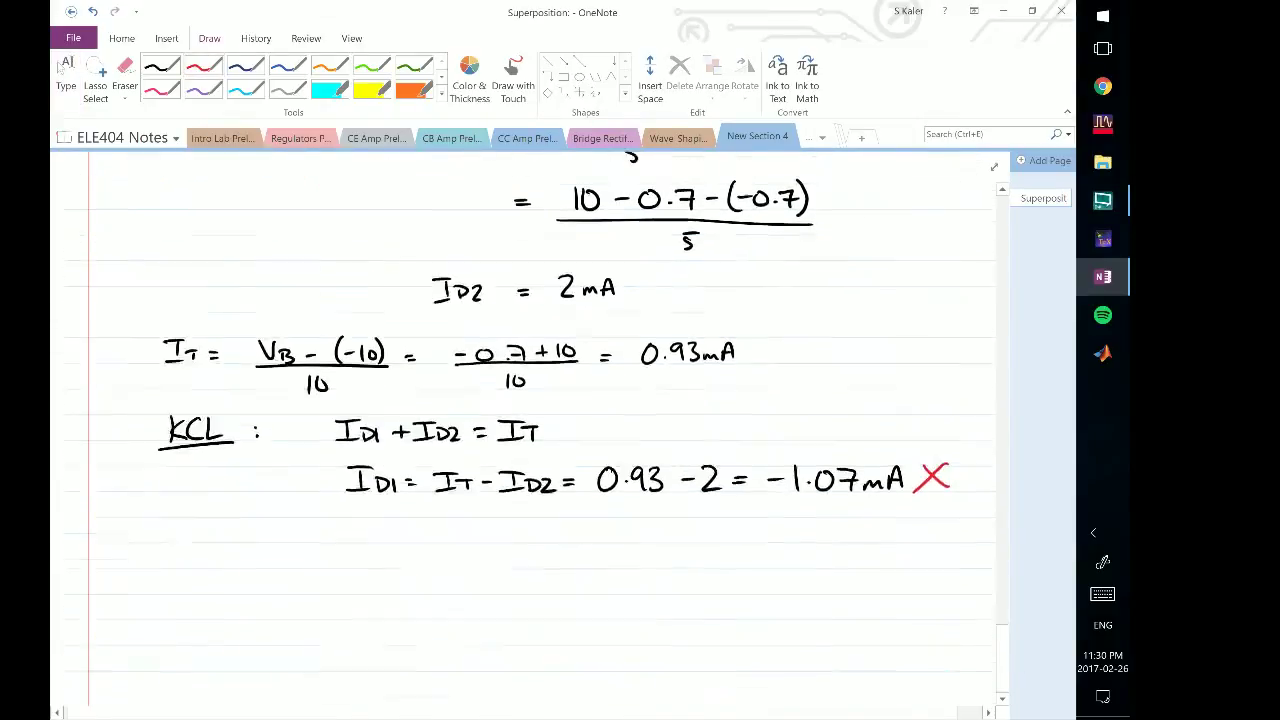
pyautogui.moveTo(144, 476); pyautogui.dragTo(178, 474)
pyautogui.moveTo(160, 476)
pyautogui.mouseDown()
pyautogui.moveTo(160, 502)
pyautogui.moveTo(192, 500)
pyautogui.mouseUp()
pyautogui.moveTo(194, 488)
pyautogui.mouseDown()
pyautogui.moveTo(206, 502)
pyautogui.moveTo(260, 504)
pyautogui.mouseUp()
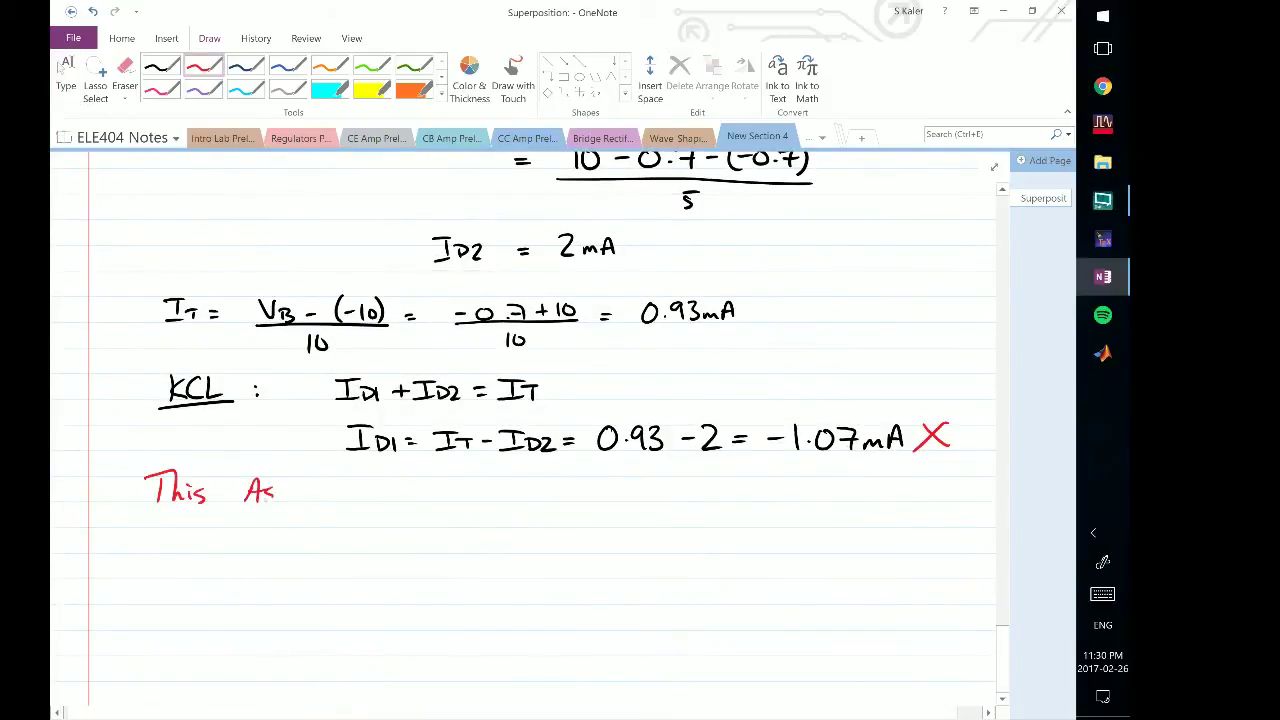